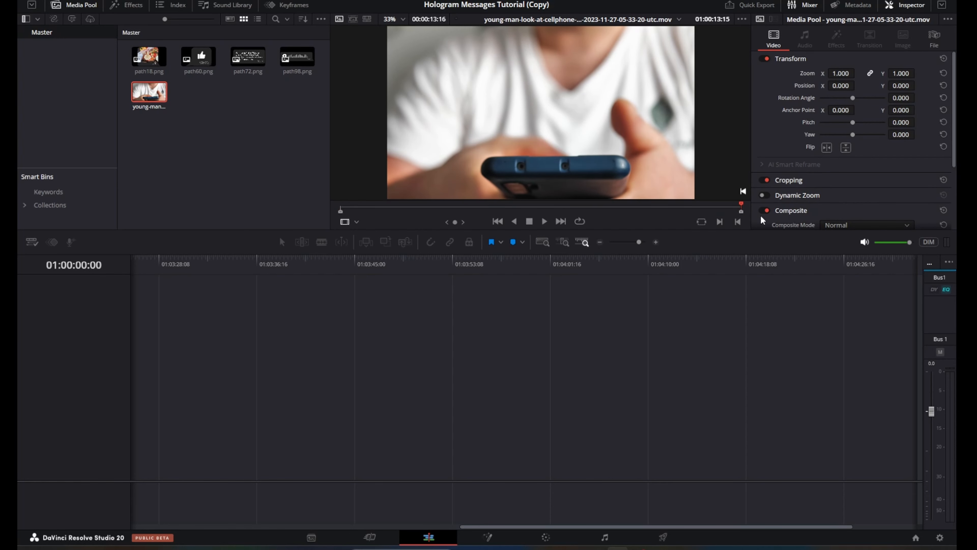
# Place the young-man video clip on Video 1 and the four message PNGs on the track above it.
pyautogui.click(198, 63)
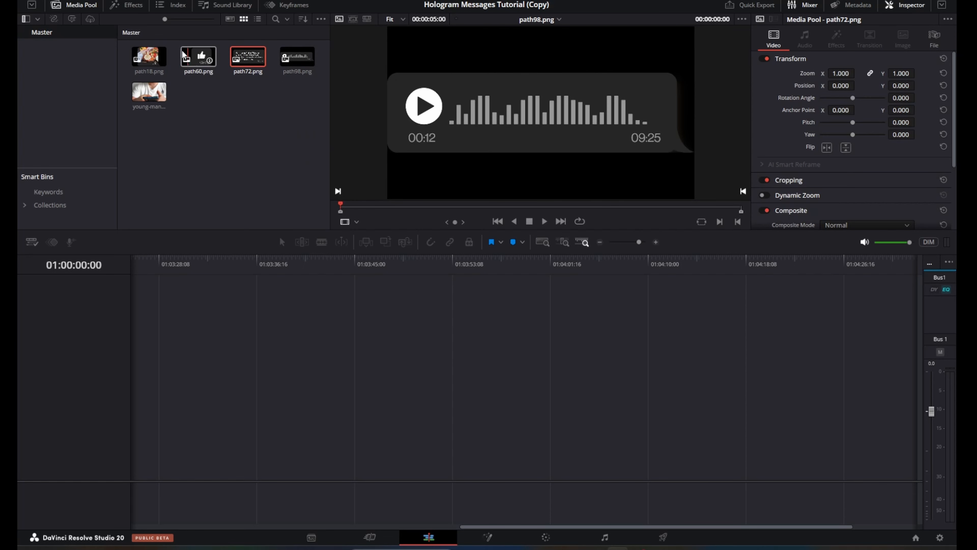
pyautogui.click(151, 58)
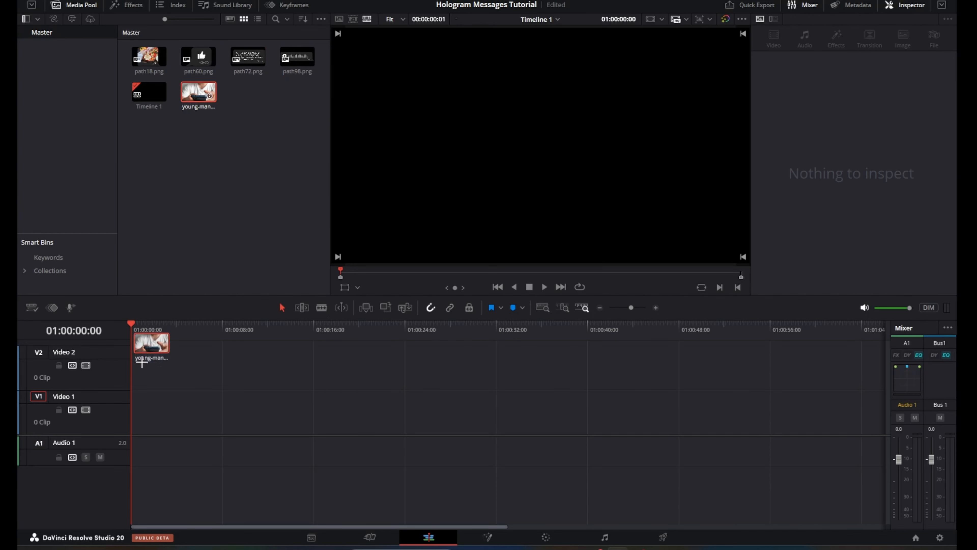
pyautogui.moveTo(142, 339); pyautogui.dragTo(143, 416)
pyautogui.keyDown('shift'); pyautogui.click(297, 57); pyautogui.keyUp('shift')
pyautogui.moveTo(297, 57); pyautogui.dragTo(237, 369)
# Stack the four message images on separate tracks, Video 2 to Video 5, and stretch them to the length of the background video.
pyautogui.moveTo(175, 433); pyautogui.dragTo(174, 389)
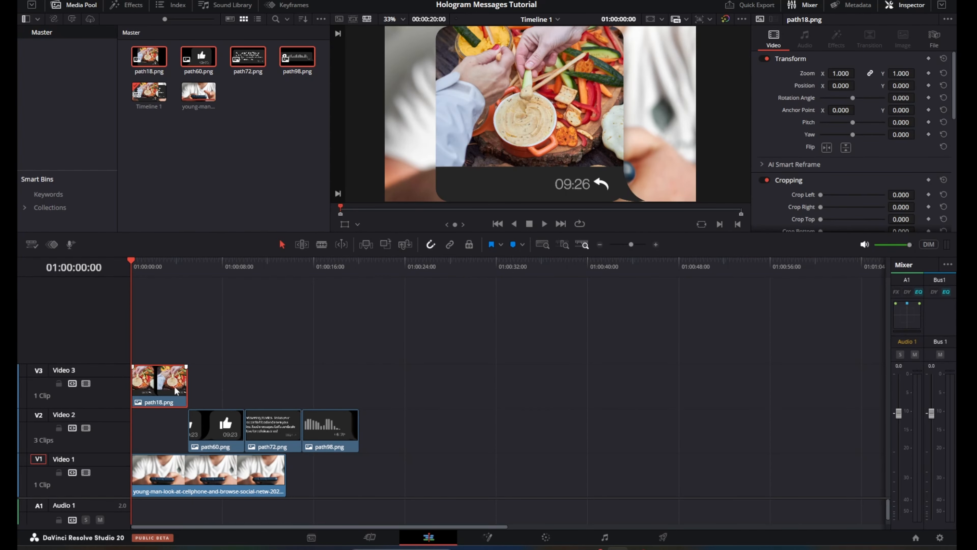
pyautogui.moveTo(291, 432); pyautogui.dragTo(103, 426)
pyautogui.moveTo(320, 425); pyautogui.dragTo(140, 337)
pyautogui.moveTo(217, 422); pyautogui.dragTo(161, 313)
pyautogui.moveTo(222, 309); pyautogui.dragTo(155, 429)
pyautogui.moveTo(187, 428); pyautogui.dragTo(285, 428)
pyautogui.moveTo(214, 263); pyautogui.dragTo(196, 267)
# Scale the message images down to a zoom of 0.340.
pyautogui.moveTo(299, 297); pyautogui.dragTo(236, 429)
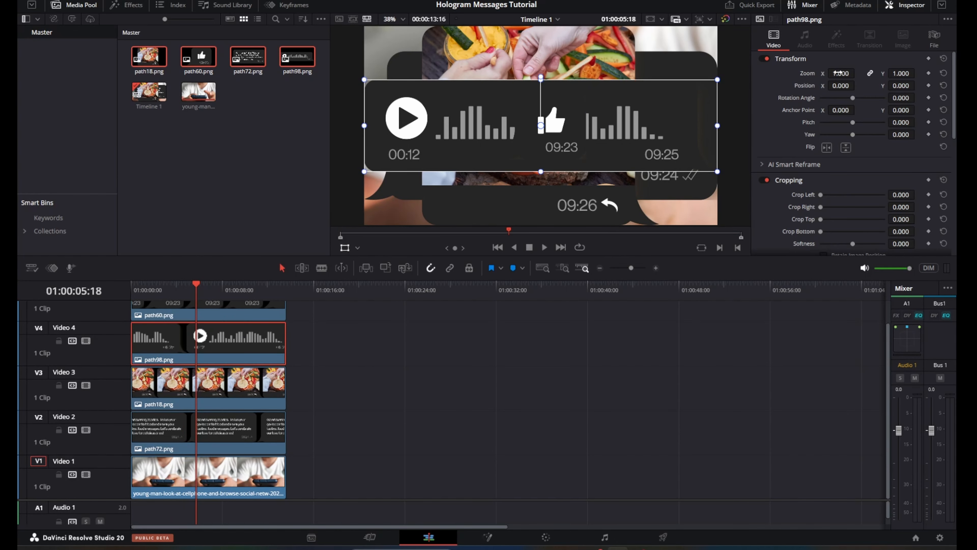
pyautogui.moveTo(839, 73); pyautogui.dragTo(823, 74)
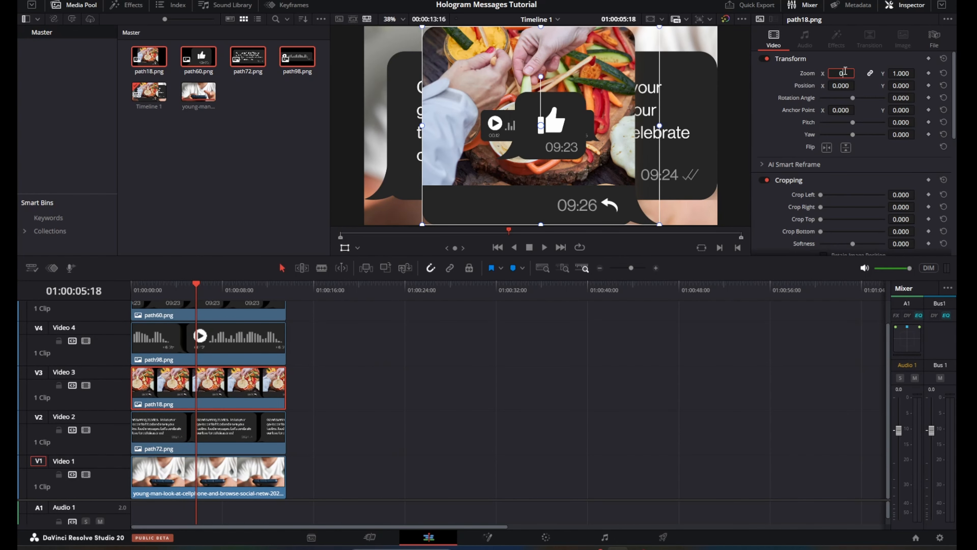
pyautogui.press('Return')
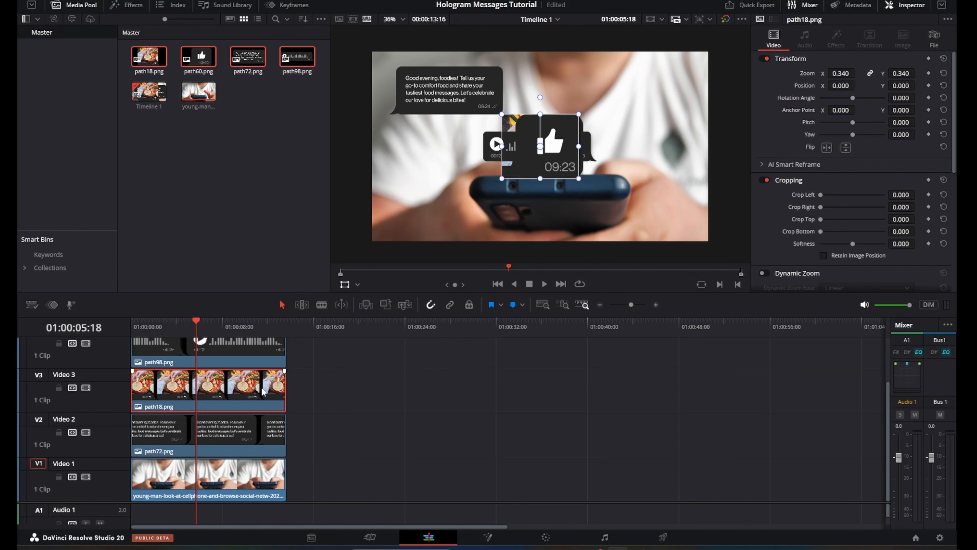
# Arrange the food picture, voice message and thumbs-up bubbles in a column along the frame's left side, and shrink the thumbs-up bubble.
pyautogui.moveTo(528, 151); pyautogui.dragTo(448, 160)
pyautogui.click(247, 360)
pyautogui.moveTo(509, 148); pyautogui.dragTo(409, 209)
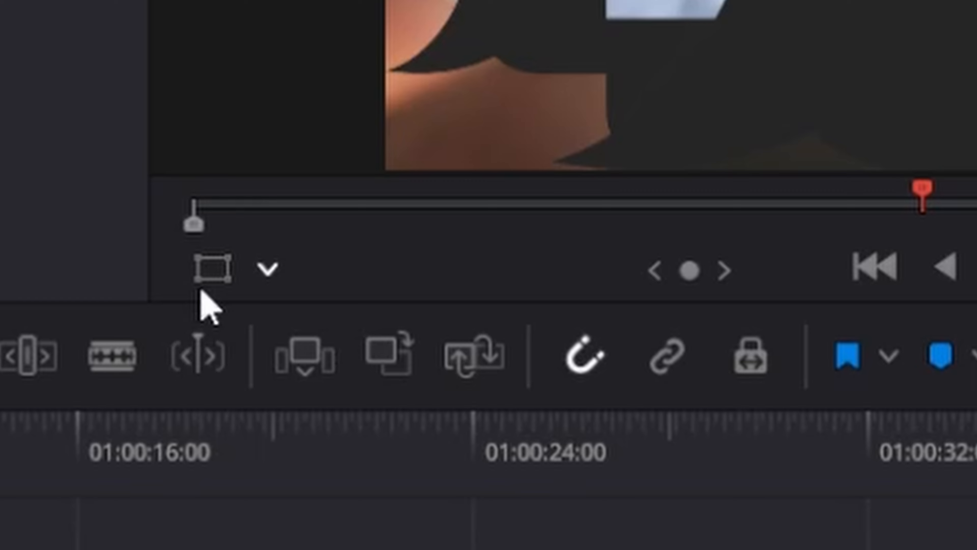
pyautogui.click(201, 286)
pyautogui.moveTo(527, 191); pyautogui.dragTo(483, 198)
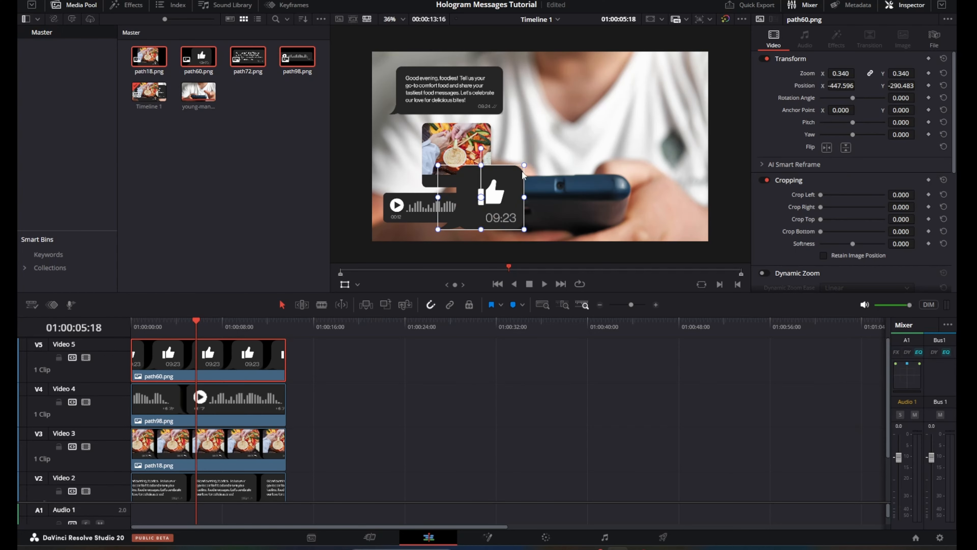
pyautogui.moveTo(525, 166); pyautogui.dragTo(465, 229)
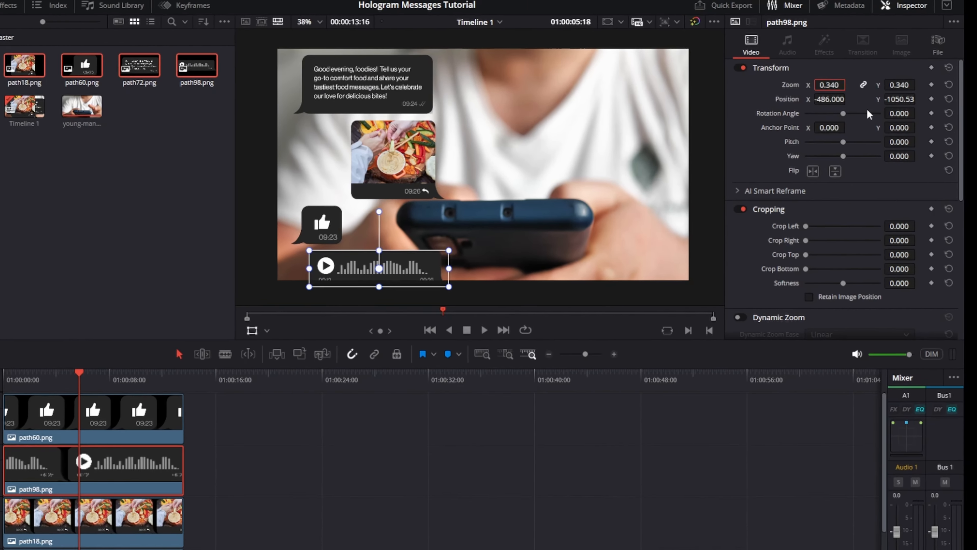
# Set the zoom of the voice message image path98.png and the text message image path72.png to 0.25.
pyautogui.write('0.25')
pyautogui.press('Return')
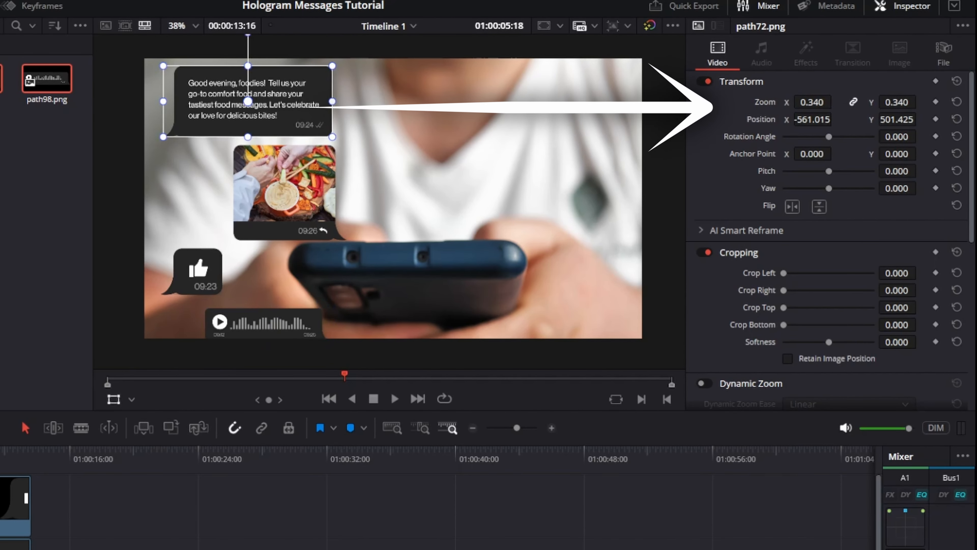
pyautogui.click(827, 102)
pyautogui.write('0.25')
pyautogui.press('Return')
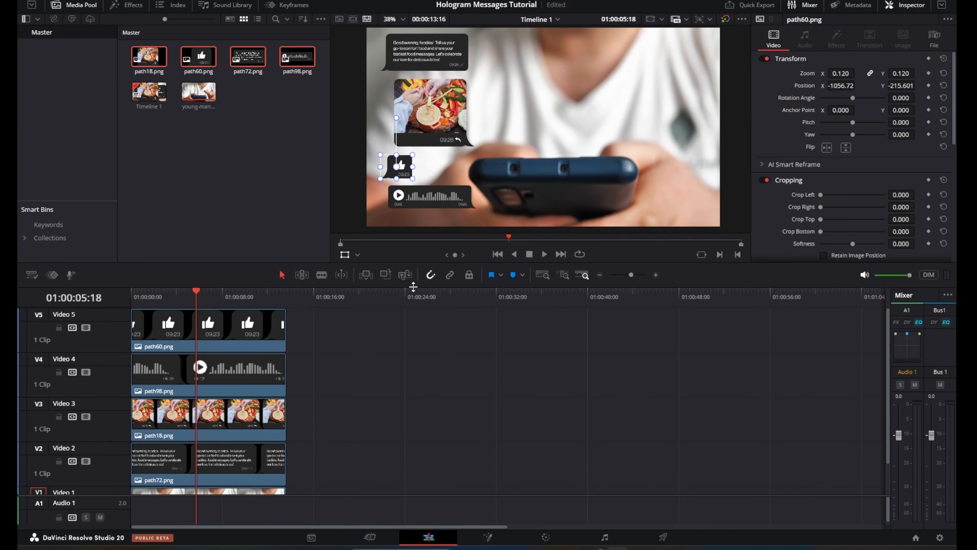
# Combine all the timeline clips into a new Fusion clip and open it in Fusion.
pyautogui.hotkey('ctrl', 'a')
pyautogui.rightClick(261, 338)
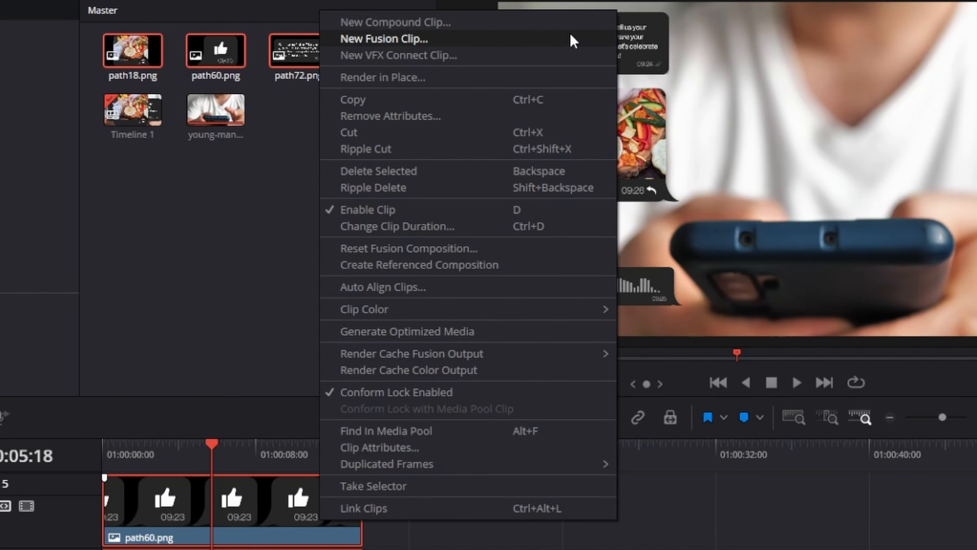
pyautogui.click(573, 41)
pyautogui.click(556, 480)
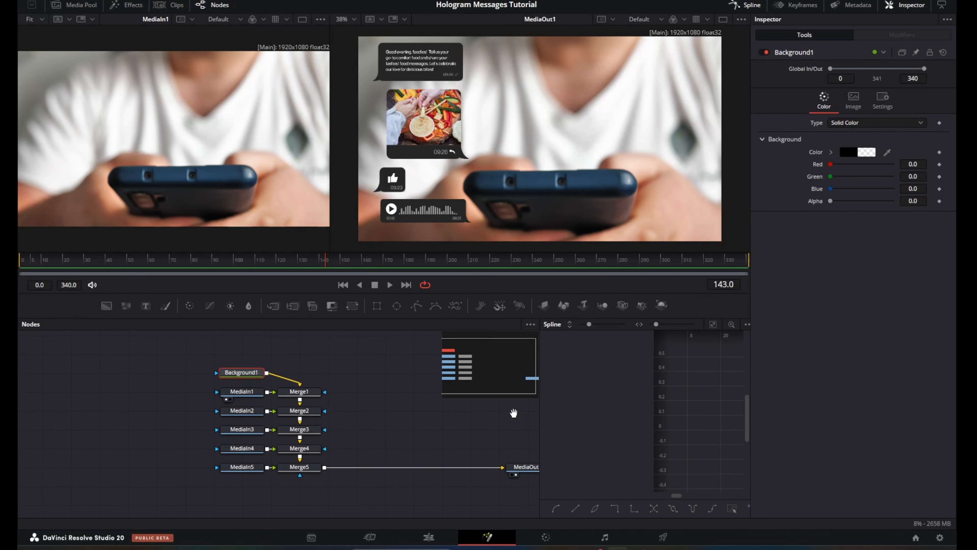
# Disconnect MediaOut1 and Background1, and separate MediaIn1 and Merge1 from the chain of message merges.
pyautogui.moveTo(514, 413); pyautogui.dragTo(491, 400)
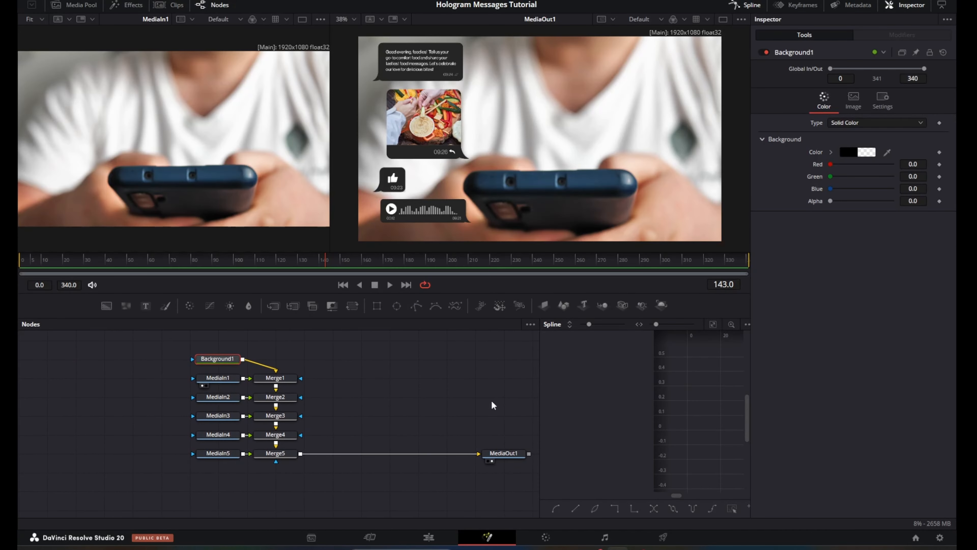
pyautogui.click(221, 378)
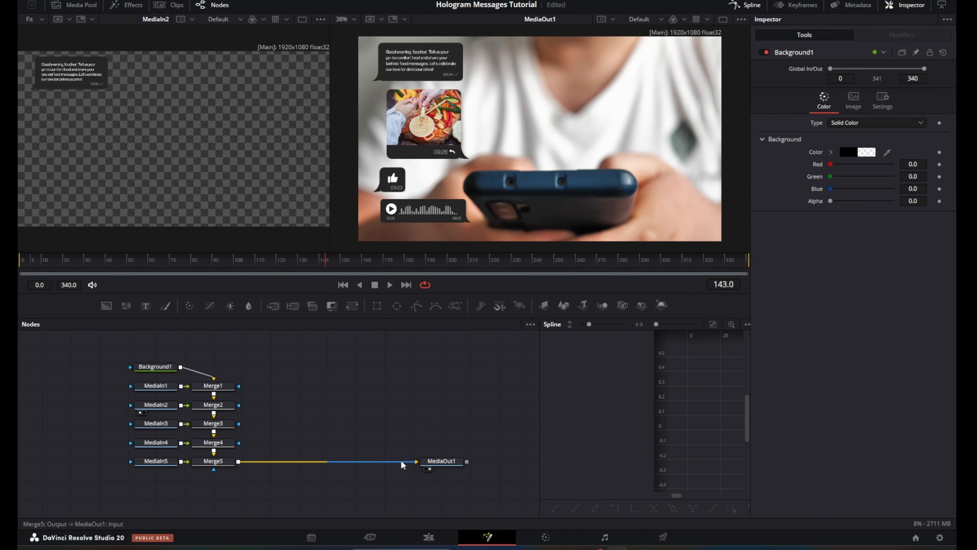
pyautogui.moveTo(400, 460); pyautogui.dragTo(217, 367)
pyautogui.moveTo(275, 392); pyautogui.dragTo(132, 370)
pyautogui.moveTo(227, 383); pyautogui.dragTo(145, 497)
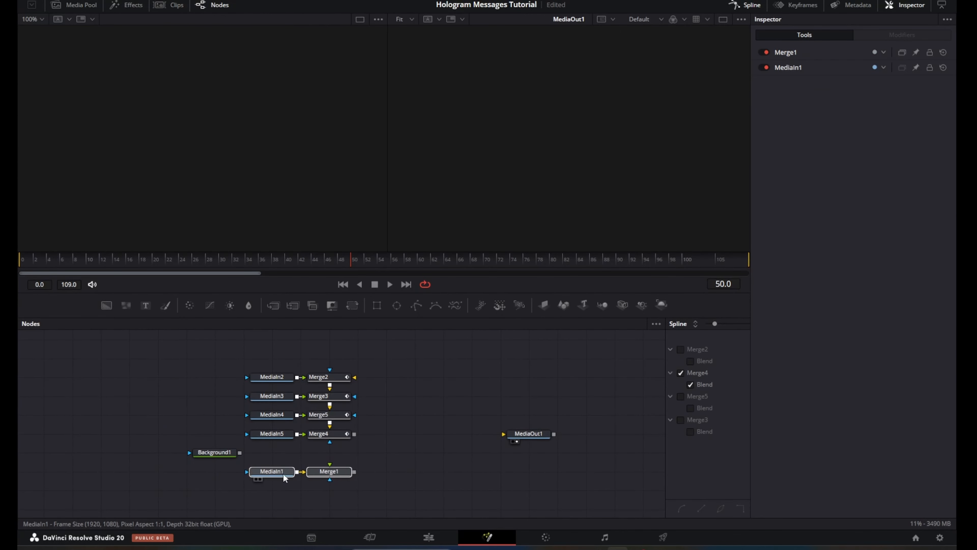
# Move Merge1 and MediaIn1 near MediaOut1, feed MediaIn1 into Merge1's background input, and connect Merge1 to MediaOut1.
pyautogui.moveTo(283, 472); pyautogui.dragTo(441, 455)
pyautogui.click(374, 448)
pyautogui.click(438, 437)
pyautogui.moveTo(468, 433); pyautogui.dragTo(519, 433)
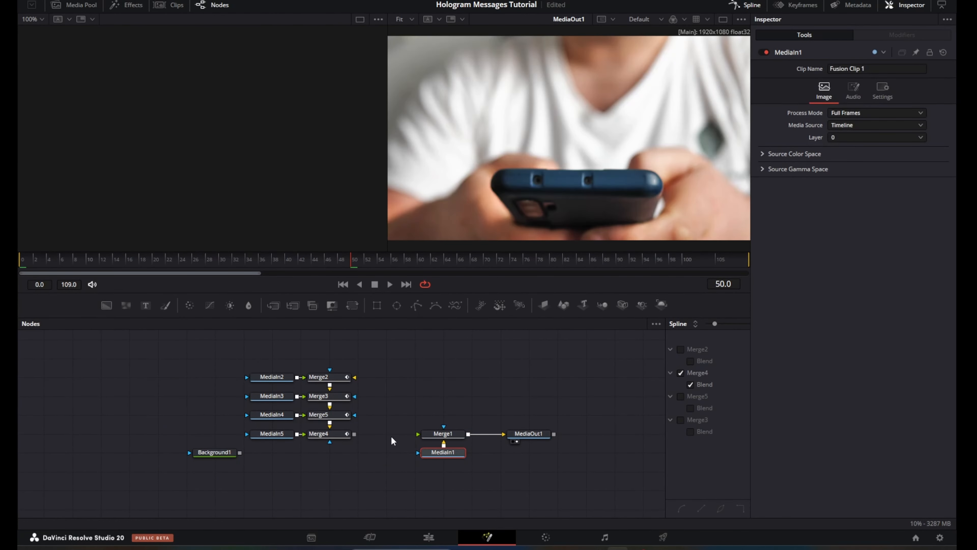
# Connect the last message merge to Merge1's foreground input and Background1 to Merge2's background input.
pyautogui.click(350, 434)
pyautogui.moveTo(354, 434); pyautogui.dragTo(441, 437)
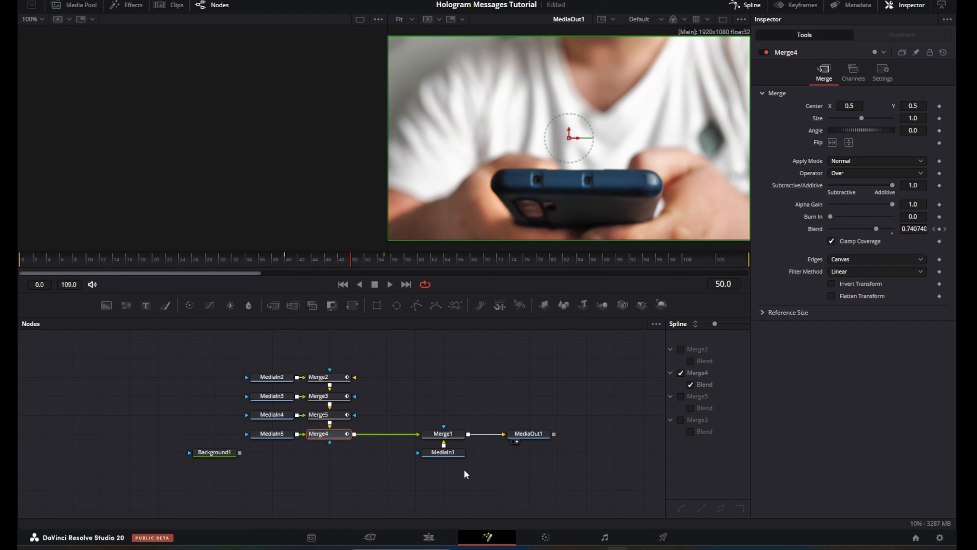
pyautogui.moveTo(378, 355); pyautogui.dragTo(260, 440)
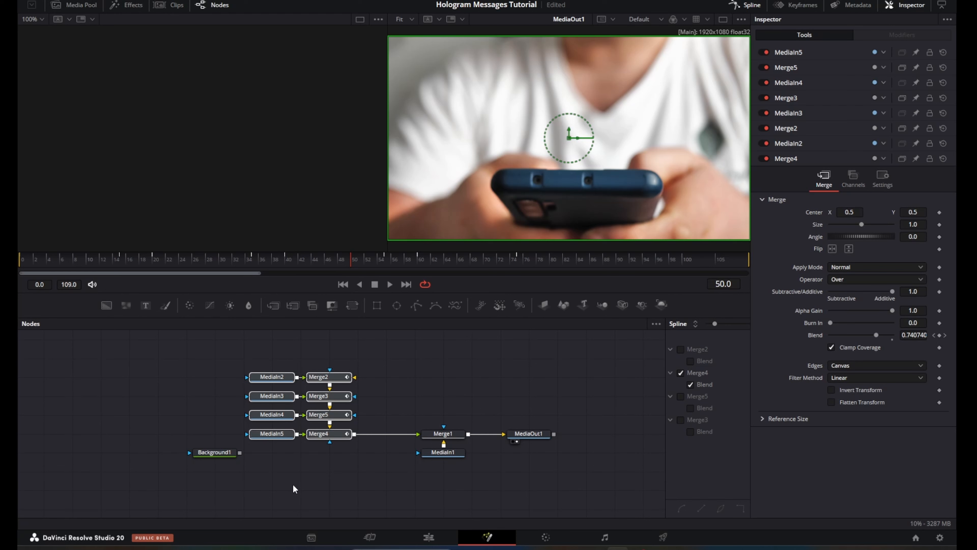
pyautogui.moveTo(230, 453); pyautogui.dragTo(327, 377)
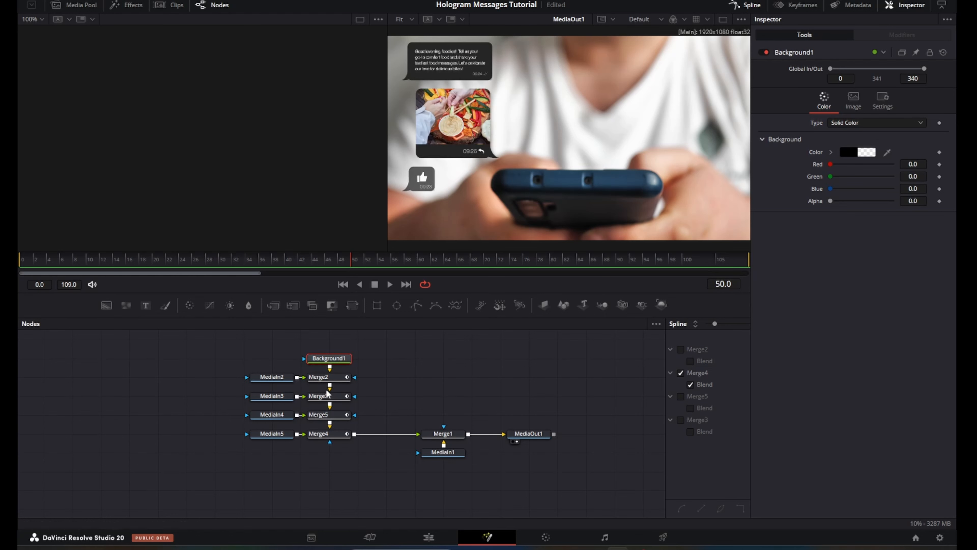
pyautogui.moveTo(585, 481); pyautogui.dragTo(534, 439)
pyautogui.click(533, 436)
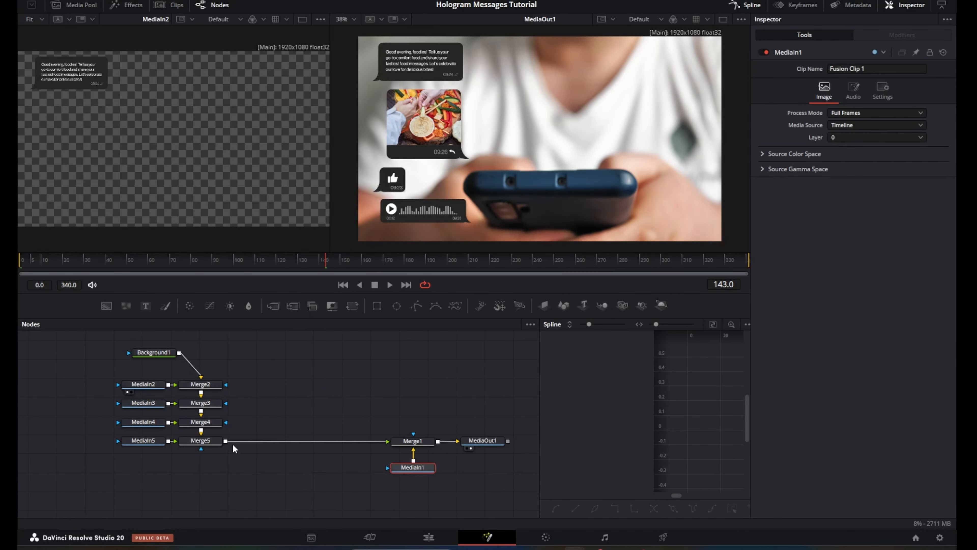
# Add a Brightness/Contrast node after Merge5, include the alpha channel, and lower its gain slightly to make the messages translucent.
pyautogui.click(190, 446)
pyautogui.write('brig')
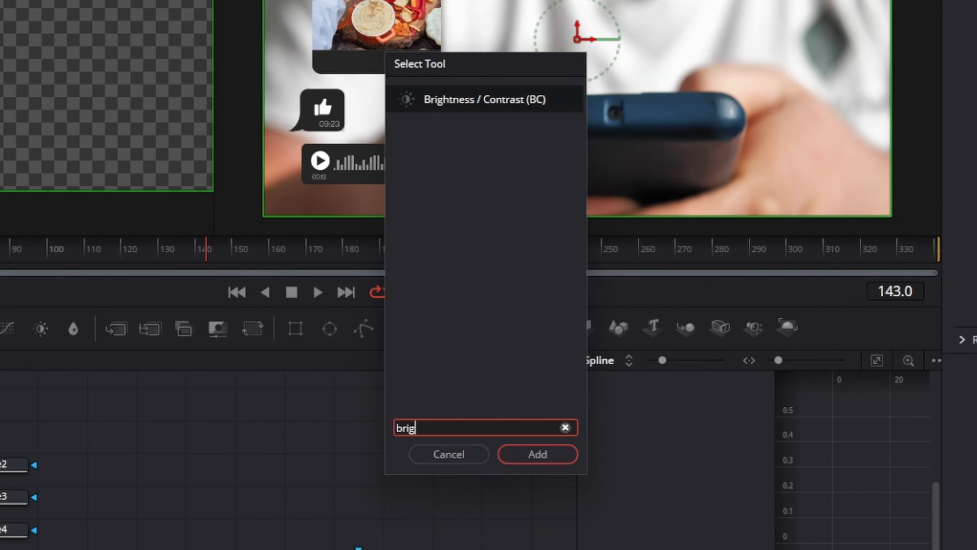
pyautogui.press('Return')
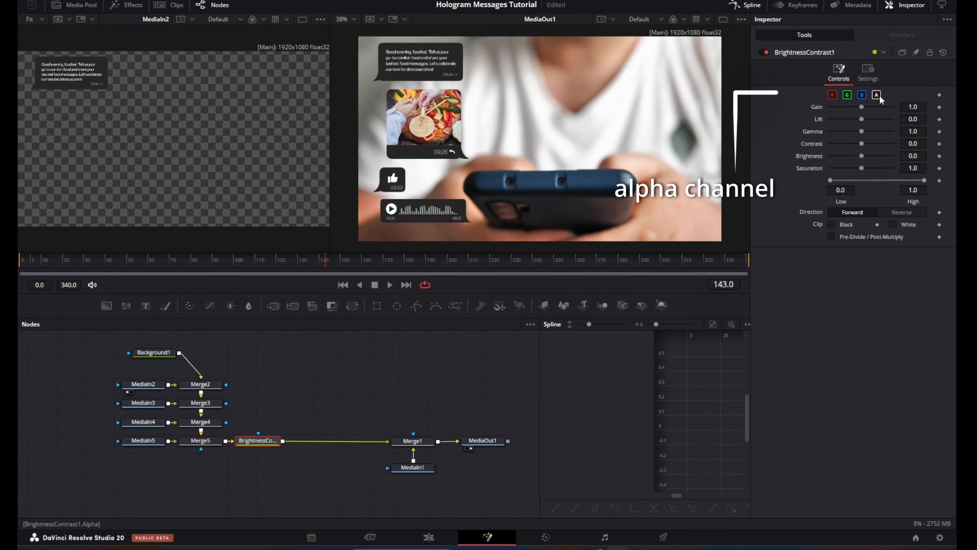
pyautogui.moveTo(862, 107)
pyautogui.mouseDown()
pyautogui.moveTo(837, 119)
pyautogui.moveTo(858, 98)
pyautogui.mouseUp()
# Add a Drop Shadow node after the Brightness/Contrast node.
pyautogui.hotkey('shift', 'space')
pyautogui.write('shad')
pyautogui.click(503, 175)
pyautogui.press('Return')
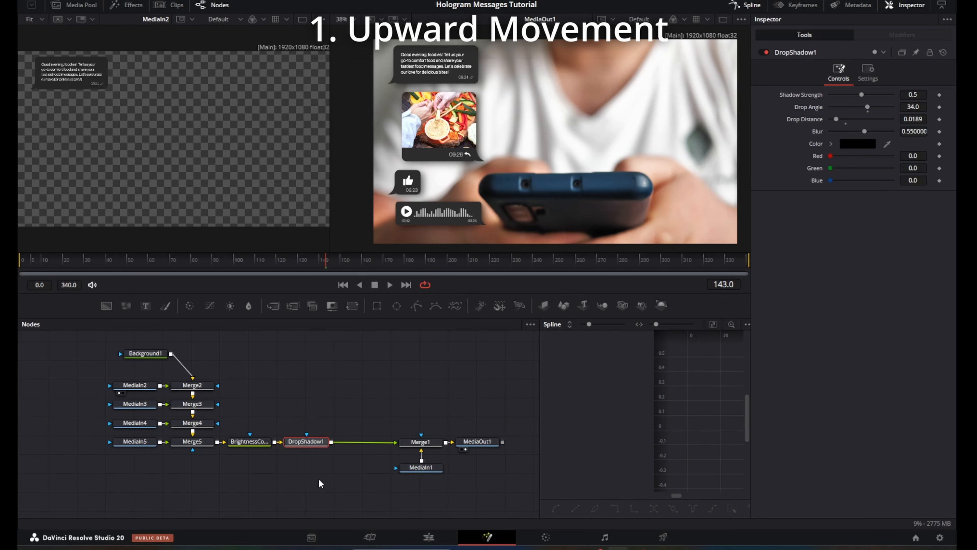
# Add a Transform node after DropShadow1 and keyframe its Center from frame 0 to move all the messages upward.
pyautogui.hotkey('shift', 'space')
pyautogui.write('transform')
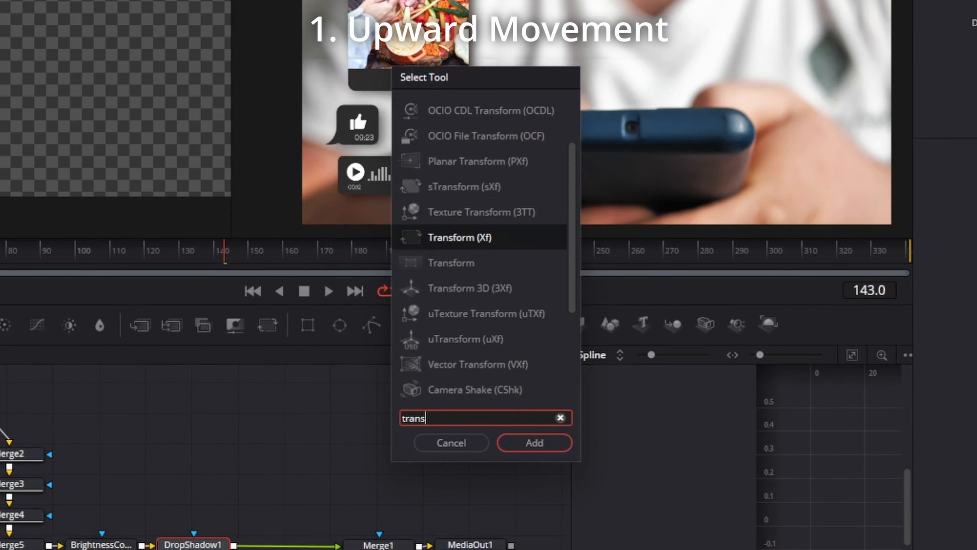
pyautogui.press('Return')
pyautogui.click(21, 261)
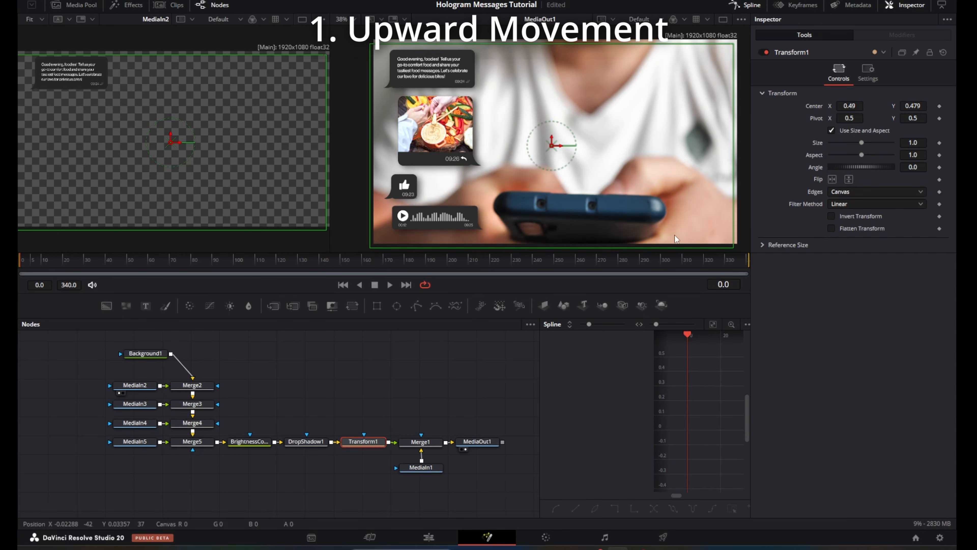
pyautogui.click(939, 106)
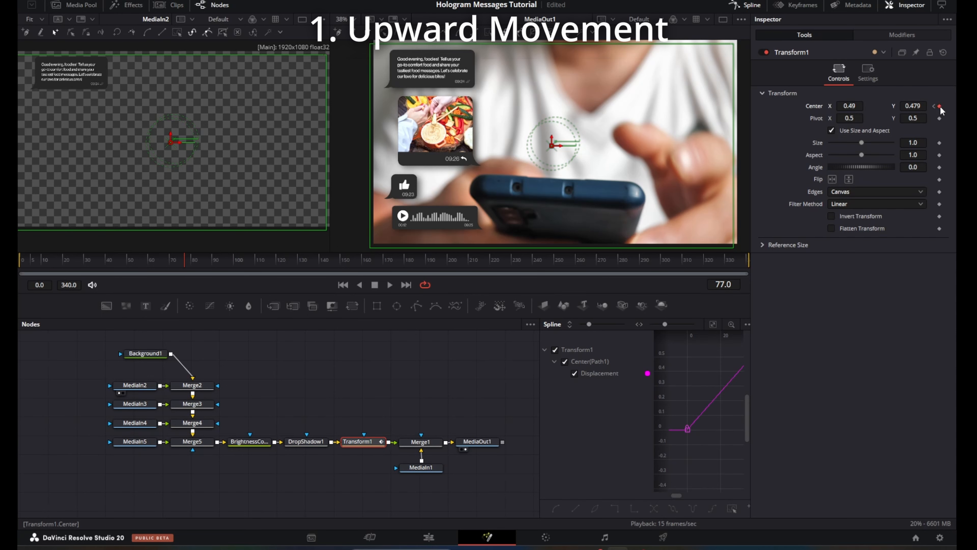
pyautogui.moveTo(912, 105); pyautogui.dragTo(931, 106)
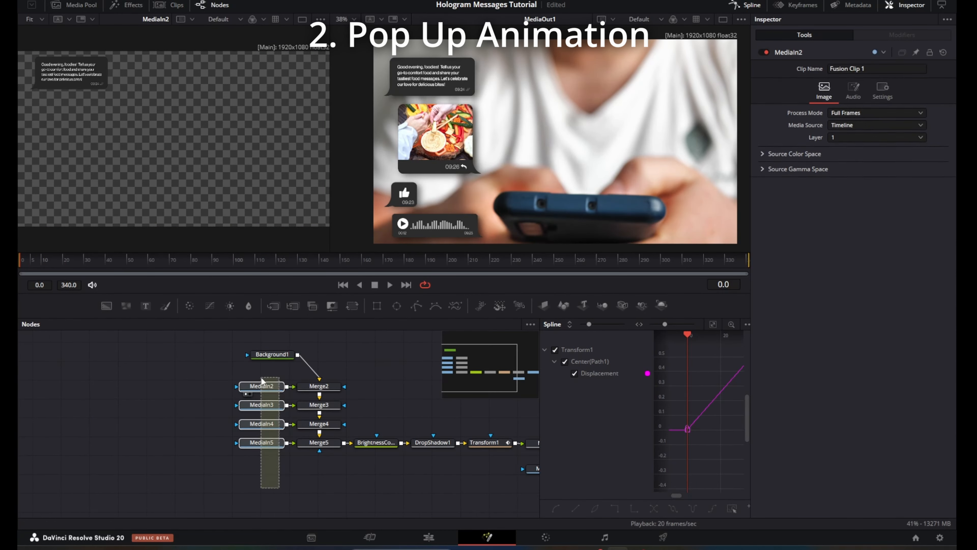
# Move MediaIn2 through MediaIn5 away from their merges to make room, and add a Transform node after MediaIn2.
pyautogui.moveTo(261, 389); pyautogui.dragTo(168, 393)
pyautogui.click(169, 385)
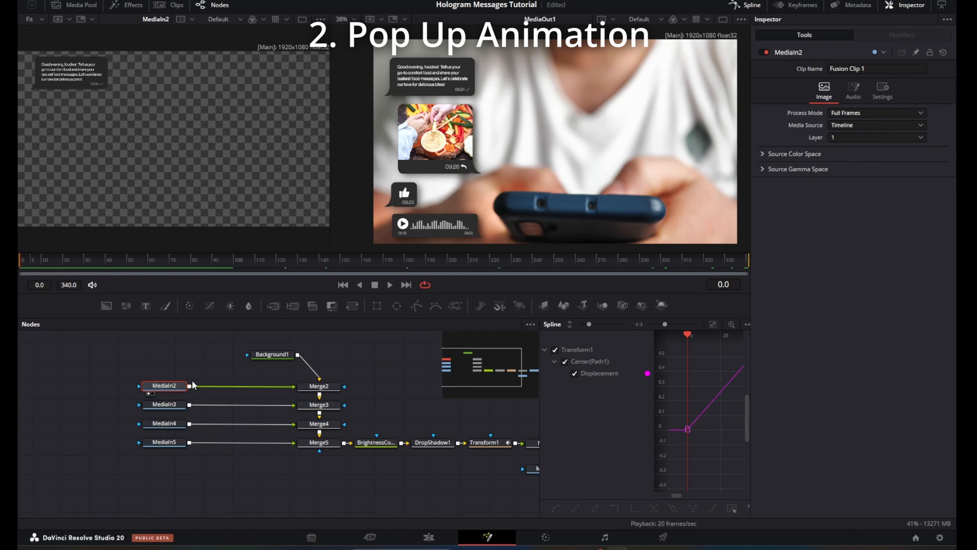
pyautogui.hotkey('shift', 'space')
pyautogui.write('trans')
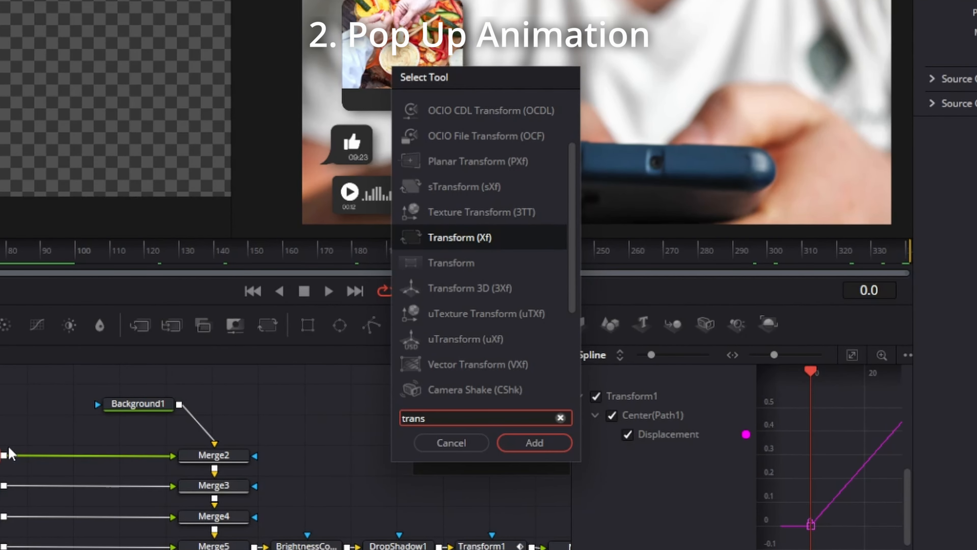
pyautogui.press('Return')
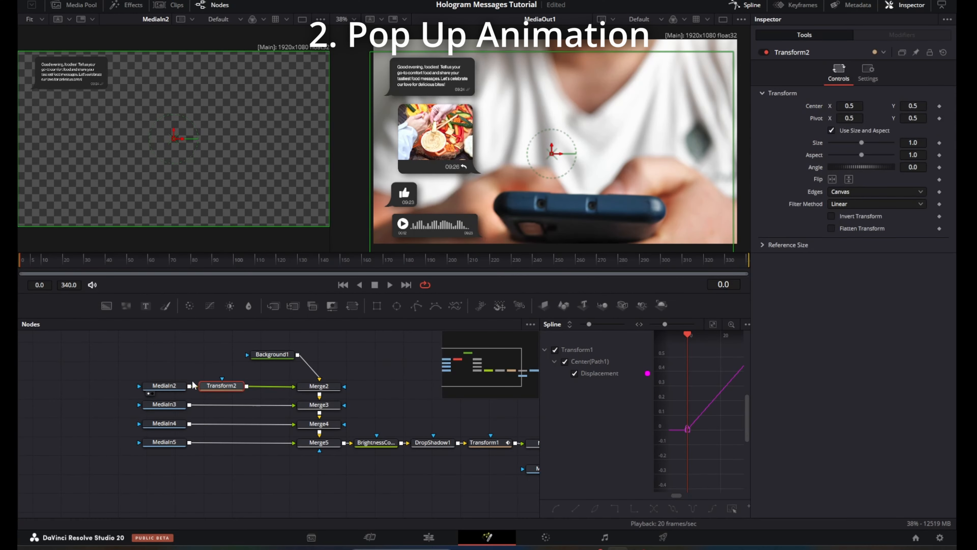
# Keyframe Transform2's Size from frame 0 up to 1.0 at frame 15, and move its pivot to the text message bubble.
pyautogui.click(45, 265)
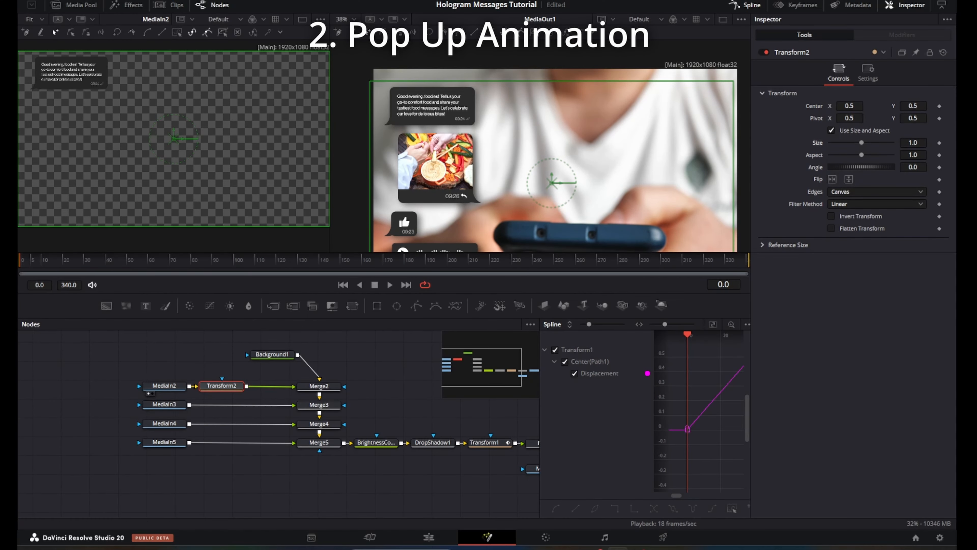
pyautogui.click(938, 144)
pyautogui.write('15')
pyautogui.press('Return')
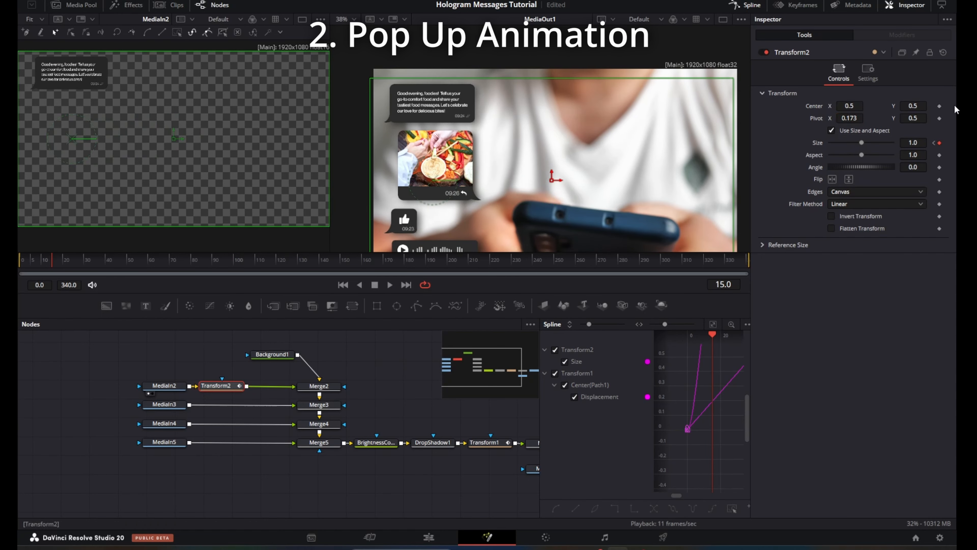
pyautogui.moveTo(433, 197); pyautogui.dragTo(384, 126)
pyautogui.moveTo(30, 264); pyautogui.dragTo(58, 264)
# Keyframe Merge2's Blend from 0.0 at frame 0 to 1.0 at frame 15.
pyautogui.click(323, 386)
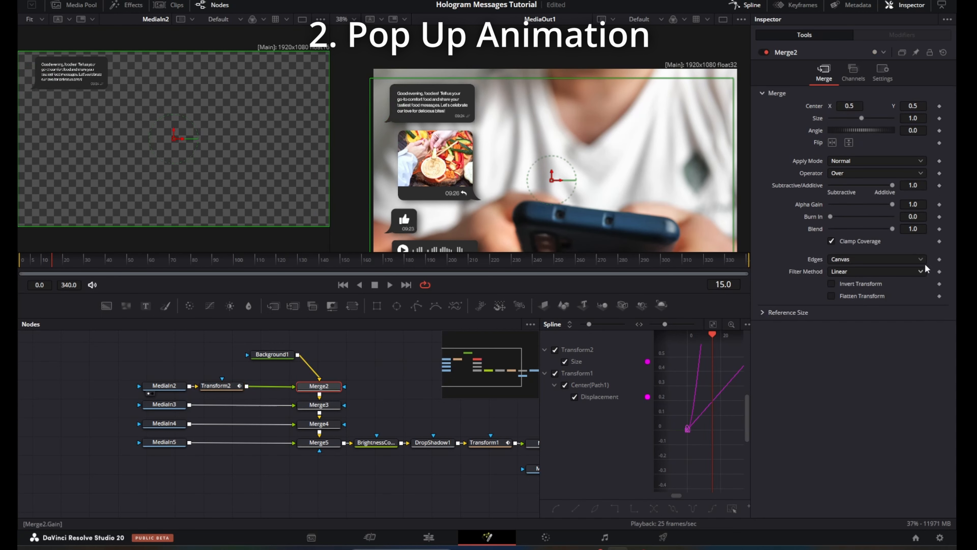
pyautogui.click(939, 229)
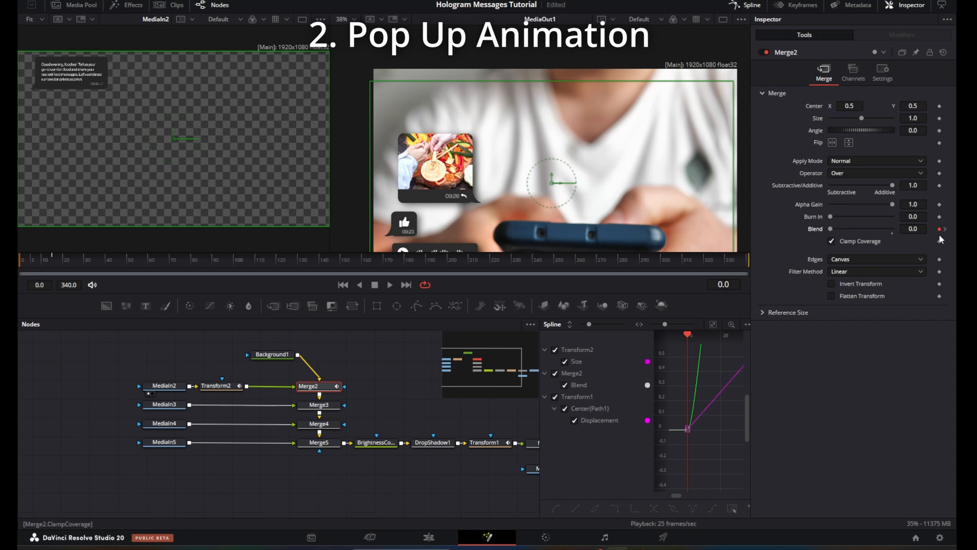
# Add a Transform node after MediaIn3, keyframe its Size from frame 20 to 1.0 at frame 35, and move its pivot to the photo message bubble.
pyautogui.click(946, 228)
pyautogui.moveTo(52, 258)
pyautogui.mouseDown()
pyautogui.moveTo(19, 259)
pyautogui.moveTo(37, 263)
pyautogui.mouseUp()
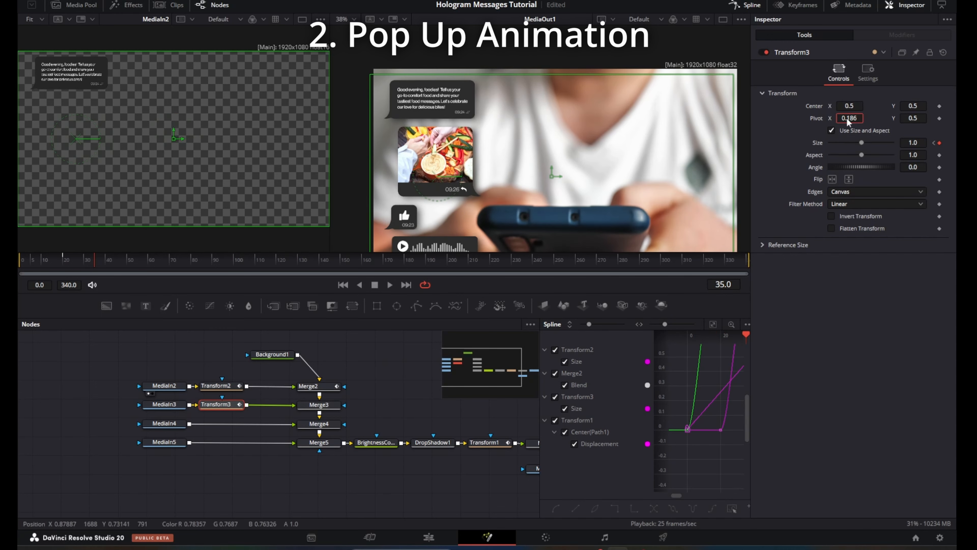
pyautogui.moveTo(846, 120); pyautogui.dragTo(853, 121)
pyautogui.moveTo(912, 118); pyautogui.dragTo(923, 119)
# Keyframe Merge3's Blend from 0.0 at frame 20 to 1.0 at frame 35.
pyautogui.click(318, 405)
pyautogui.click(939, 228)
pyautogui.click(216, 405)
pyautogui.click(933, 142)
pyautogui.click(319, 404)
# Add a Transform node after MediaIn4, keyframe its Size up to 1.0 at frame 55, and move its pivot to the thumbs-up bubble.
pyautogui.moveTo(62, 265); pyautogui.dragTo(75, 265)
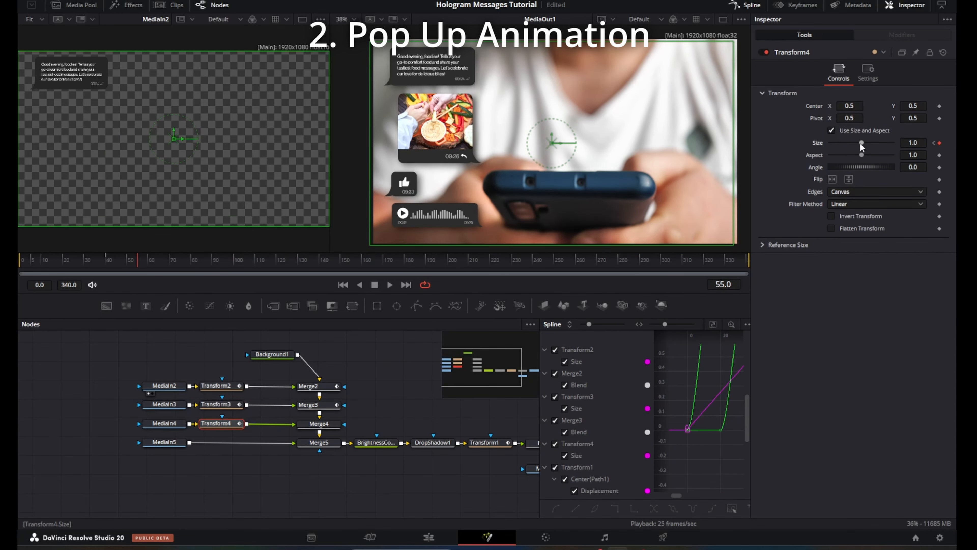
pyautogui.moveTo(849, 119); pyautogui.dragTo(839, 119)
pyautogui.moveTo(913, 119); pyautogui.dragTo(904, 119)
# Keyframe Merge4's Blend from 0.0 at frame 40 to 1.0 at frame 55.
pyautogui.click(319, 423)
pyautogui.click(939, 229)
pyautogui.click(105, 261)
pyautogui.click(893, 229)
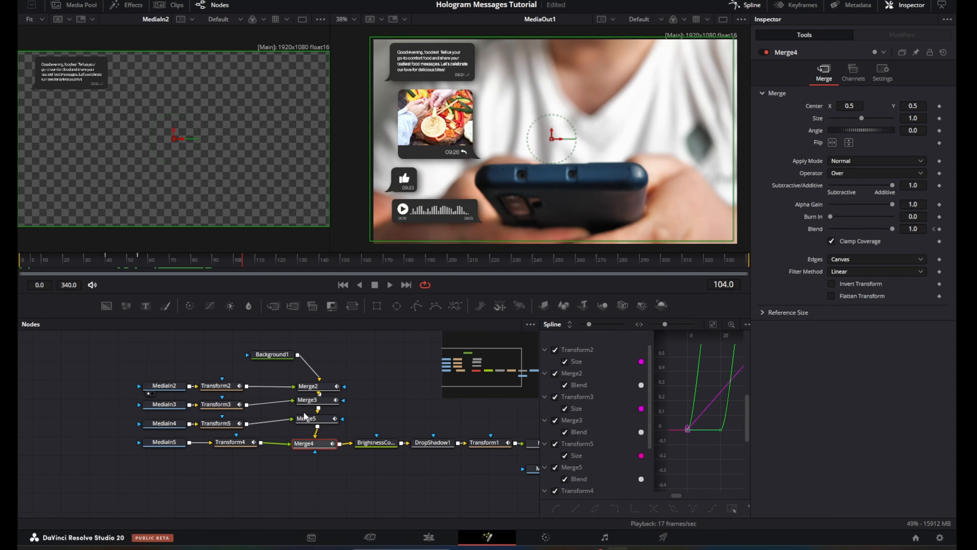
# Enlarge the spline editor, smooth all keyframes of the message animation curves, and play back the result.
pyautogui.moveTo(537, 366); pyautogui.dragTo(161, 366)
pyautogui.hotkey('ctrl', 'f')
pyautogui.hotkey('ctrl', 'a')
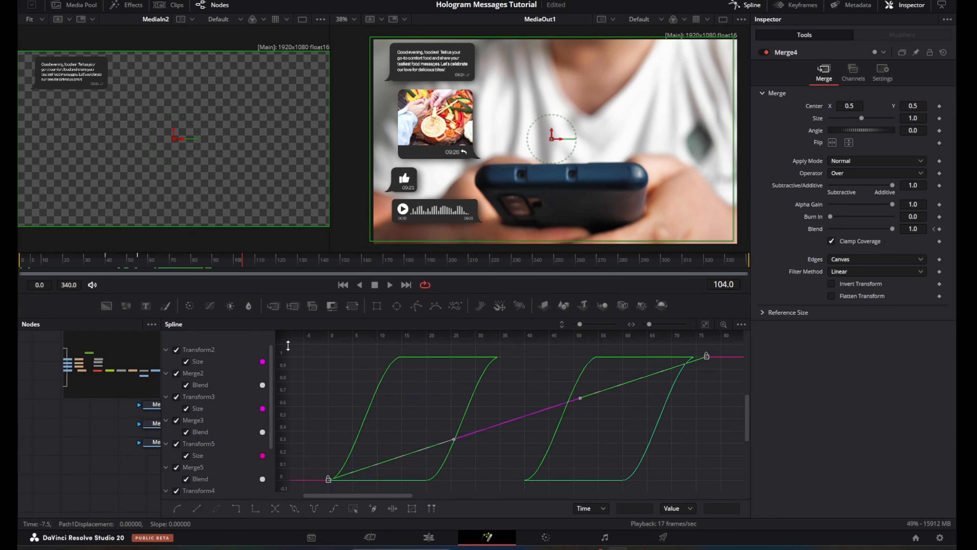
pyautogui.click(177, 508)
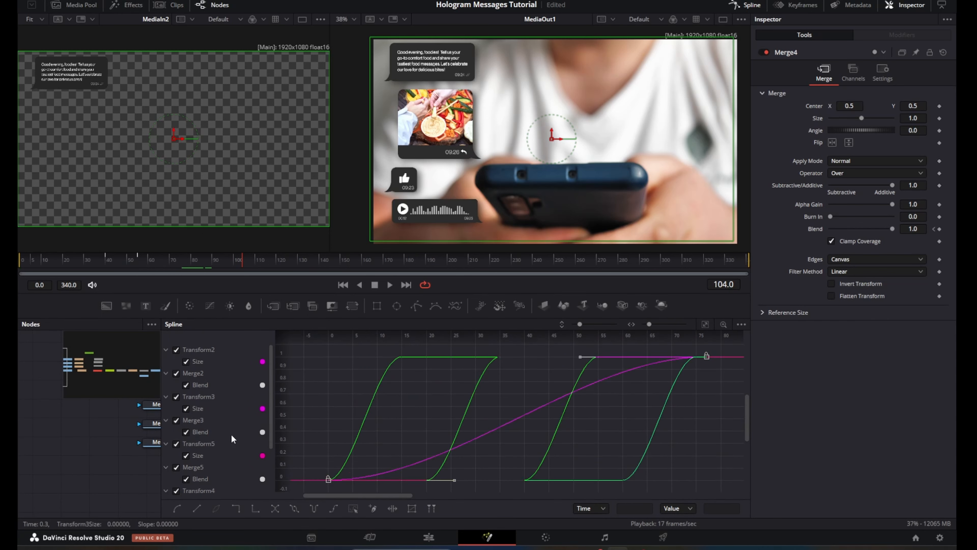
pyautogui.press('space')
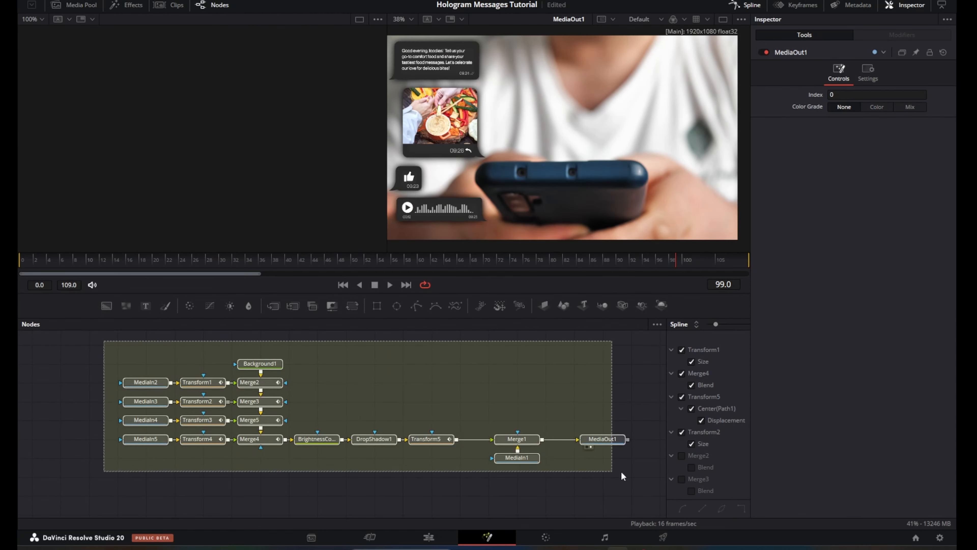
# Space out the node tree by moving MediaIn1 farther below Merge1 and the whole message branch farther away from Merge1.
pyautogui.moveTo(621, 473); pyautogui.dragTo(641, 477)
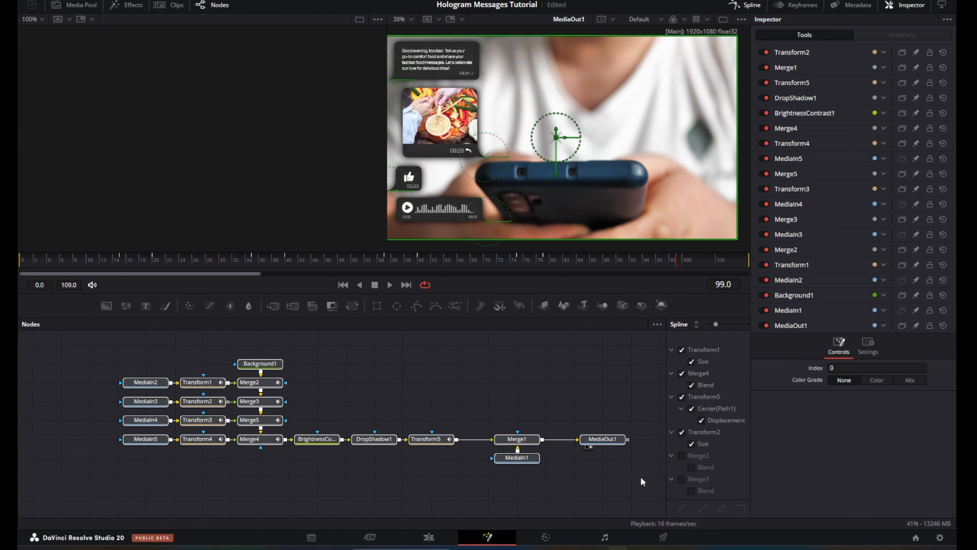
pyautogui.click(628, 497)
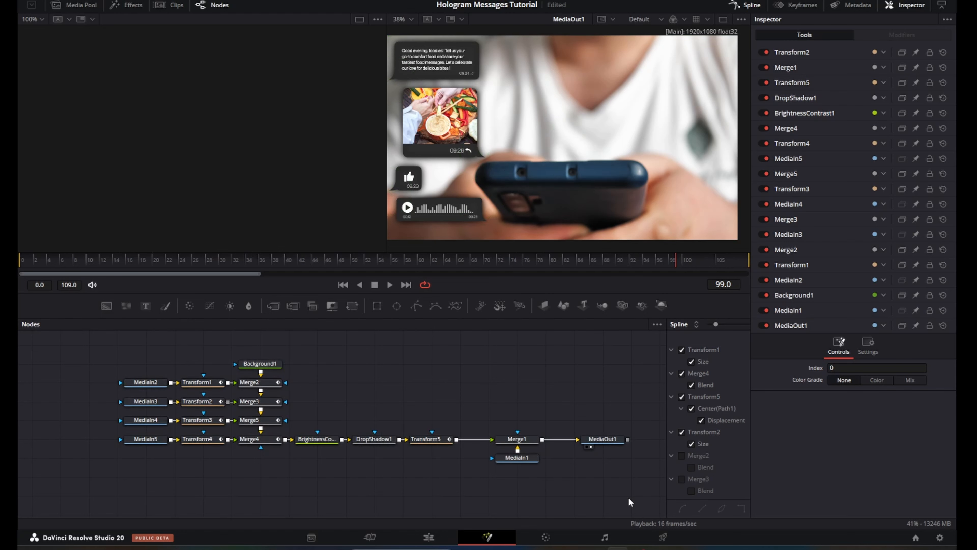
pyautogui.click(527, 457)
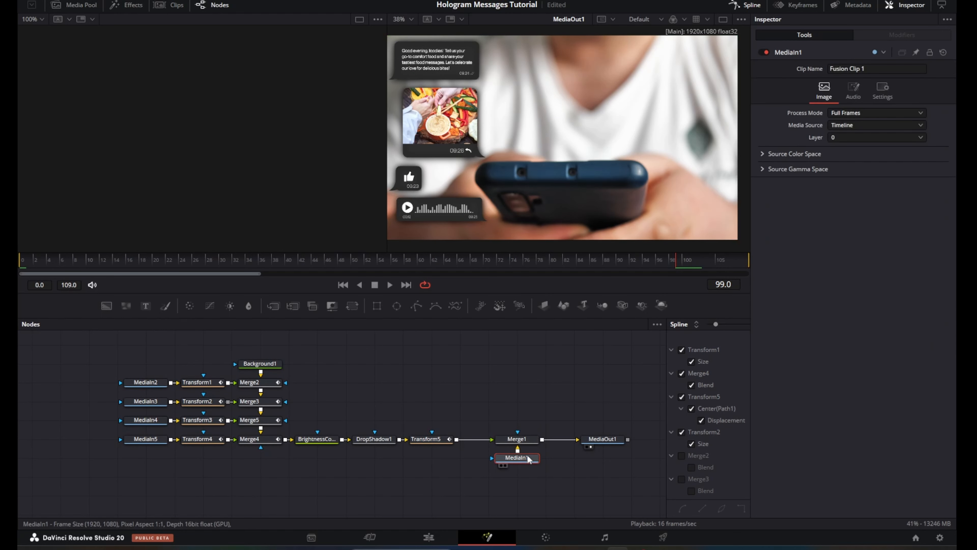
pyautogui.moveTo(532, 469); pyautogui.dragTo(530, 505)
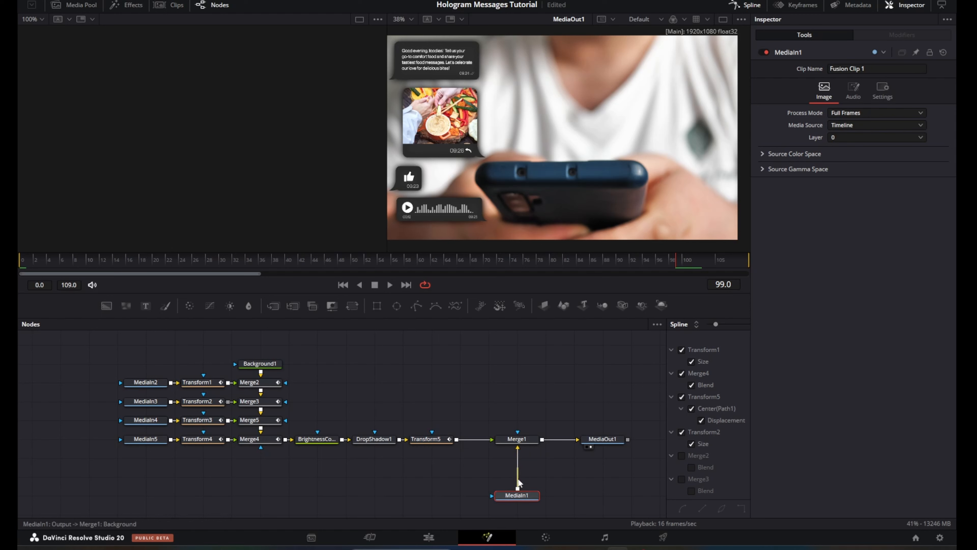
pyautogui.moveTo(441, 332); pyautogui.dragTo(126, 474)
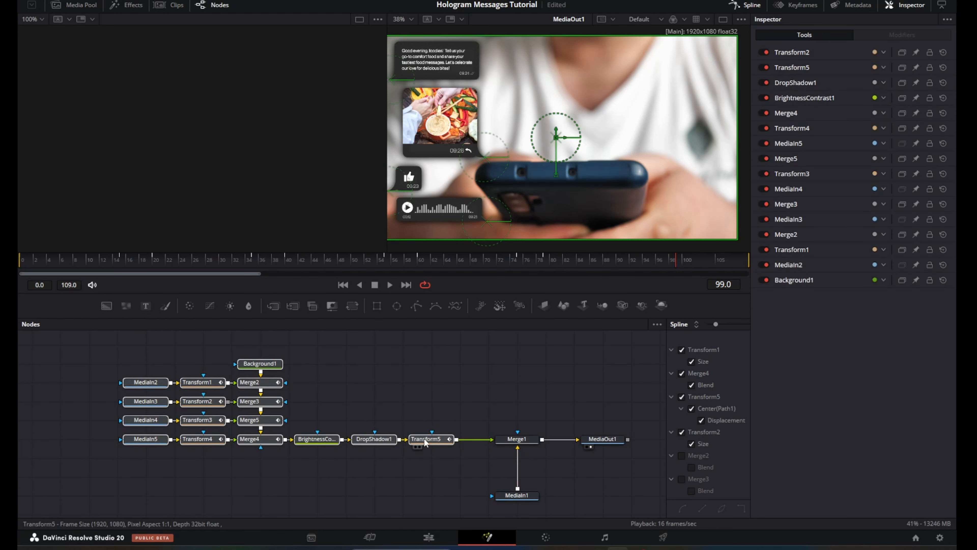
pyautogui.moveTo(422, 440); pyautogui.dragTo(393, 440)
pyautogui.click(384, 441)
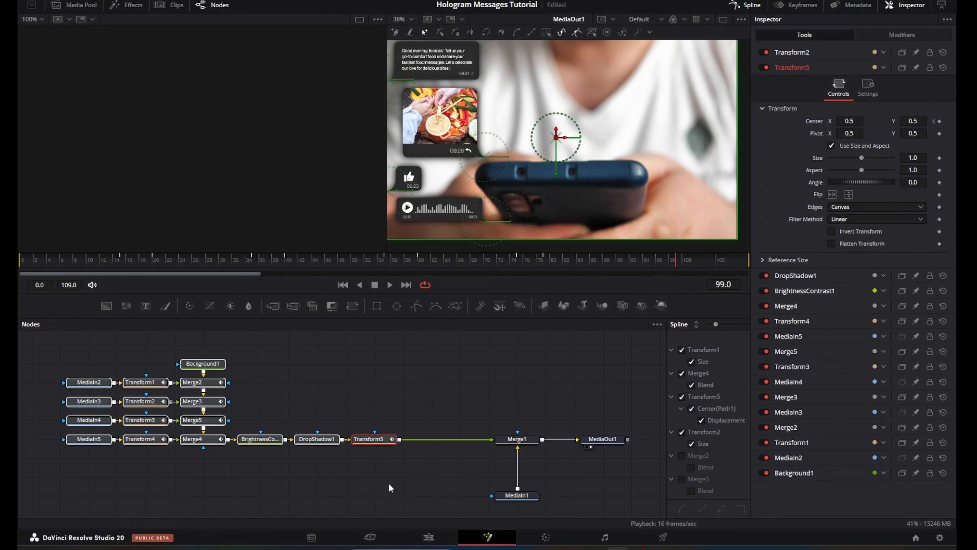
pyautogui.moveTo(198, 478); pyautogui.dragTo(226, 360)
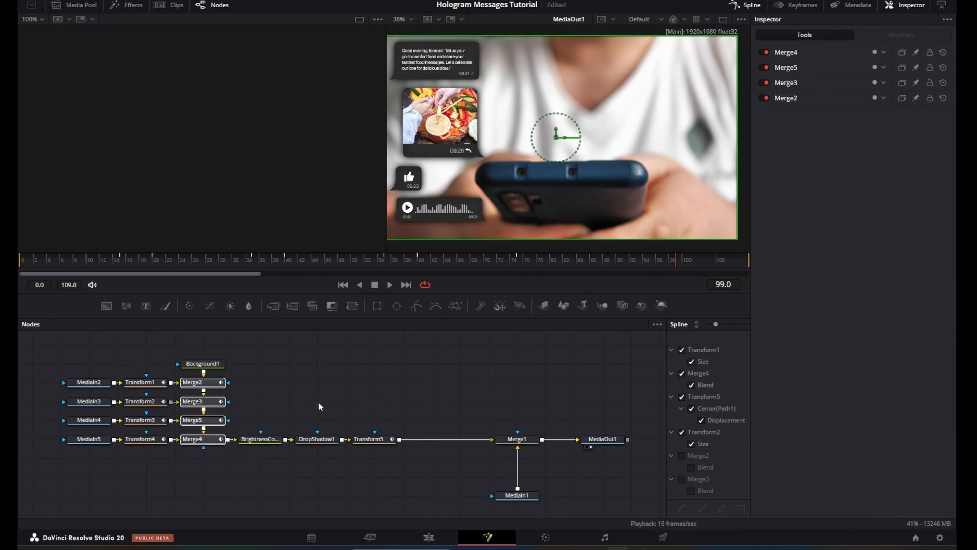
pyautogui.click(528, 440)
pyautogui.moveTo(569, 476); pyautogui.dragTo(585, 460)
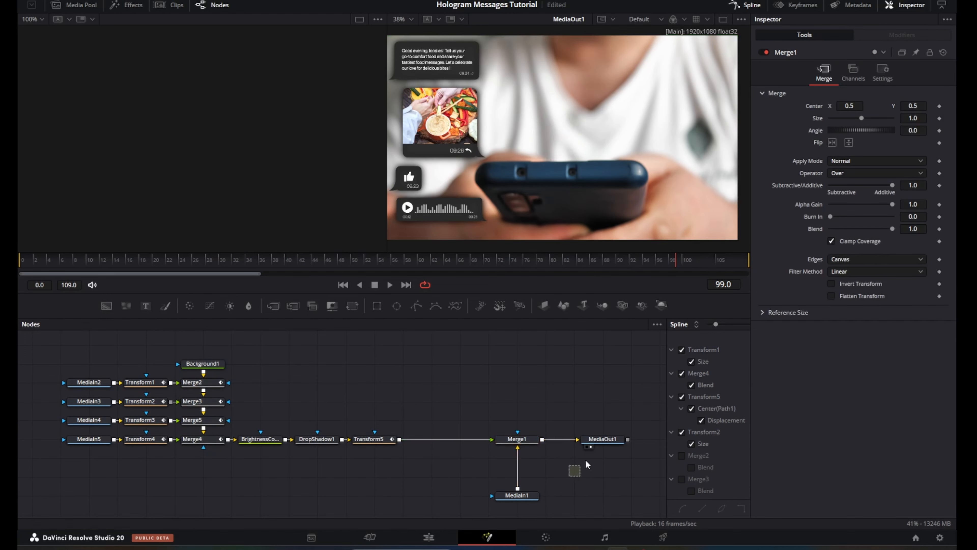
pyautogui.moveTo(622, 429); pyautogui.dragTo(631, 423)
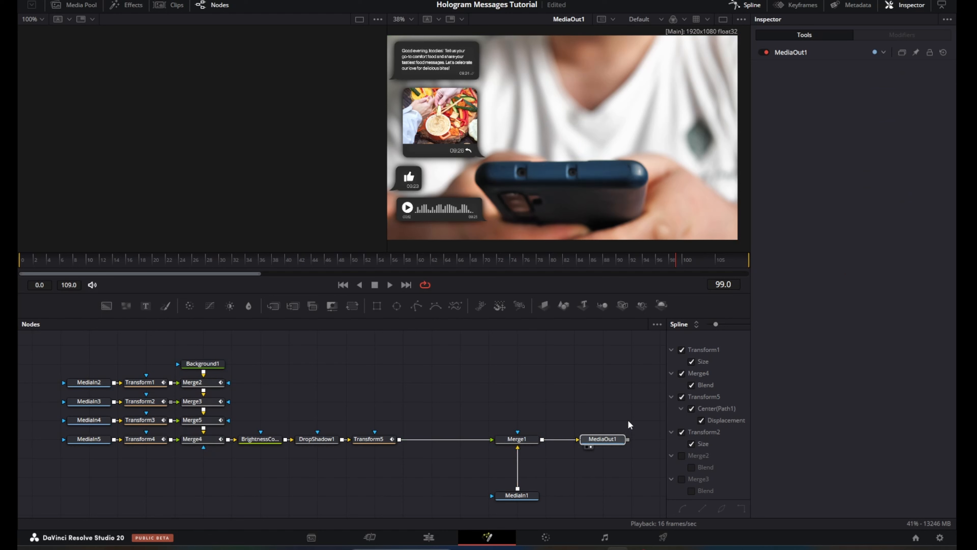
pyautogui.click(608, 441)
# Spread out the MediaIn2 to MediaIn5 nodes and the four Transform nodes to leave wider gaps before the merges.
pyautogui.moveTo(156, 338); pyautogui.dragTo(173, 448)
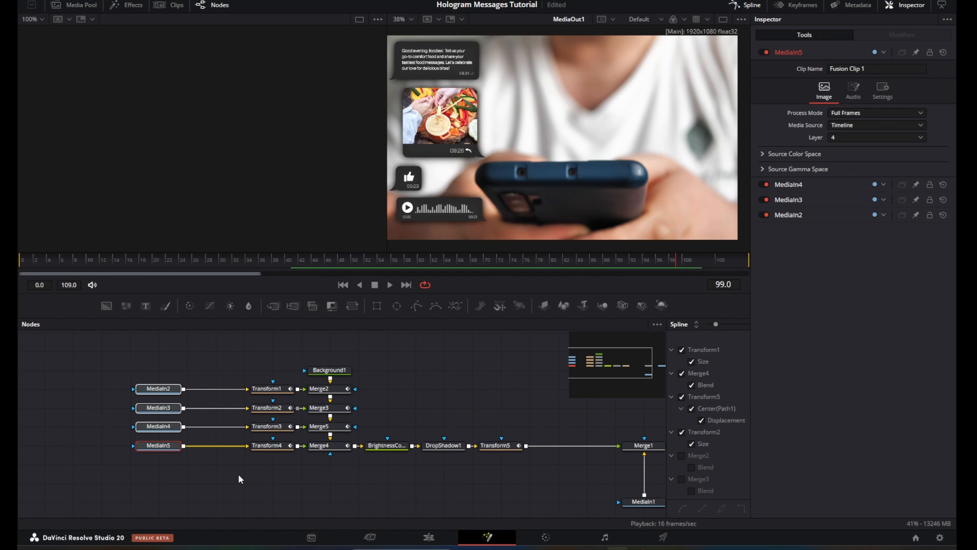
pyautogui.moveTo(231, 476); pyautogui.dragTo(237, 390)
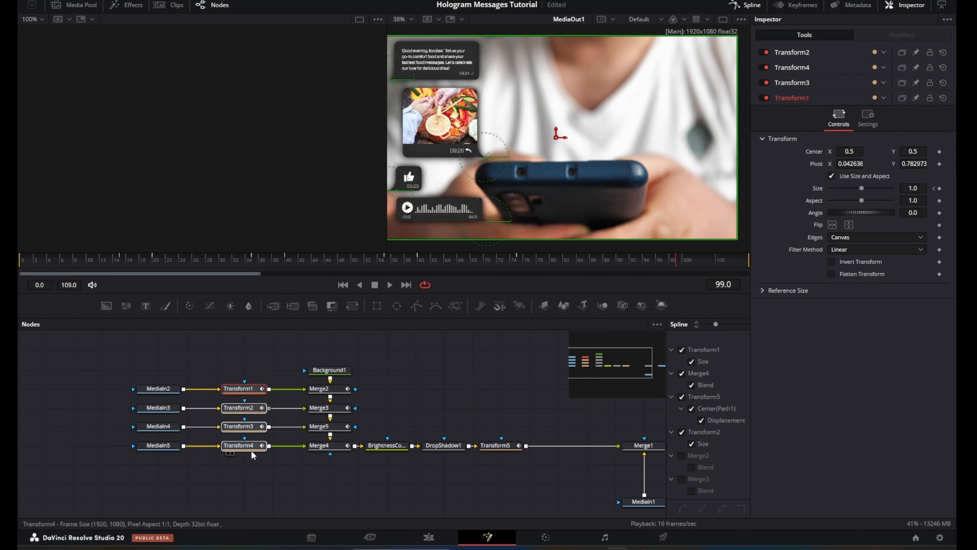
pyautogui.click(252, 468)
# Move the Background1 node farther above Merge2.
pyautogui.moveTo(357, 476); pyautogui.dragTo(333, 392)
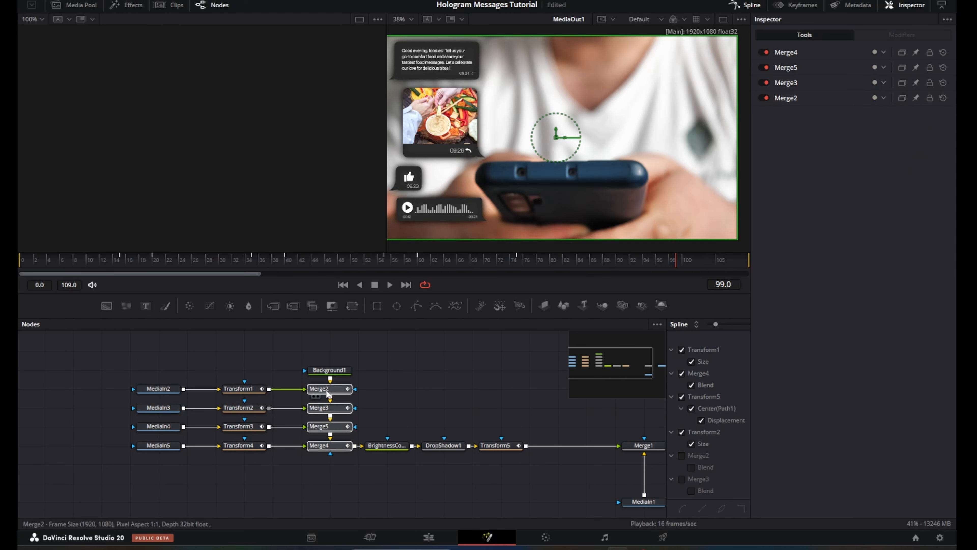
pyautogui.click(326, 393)
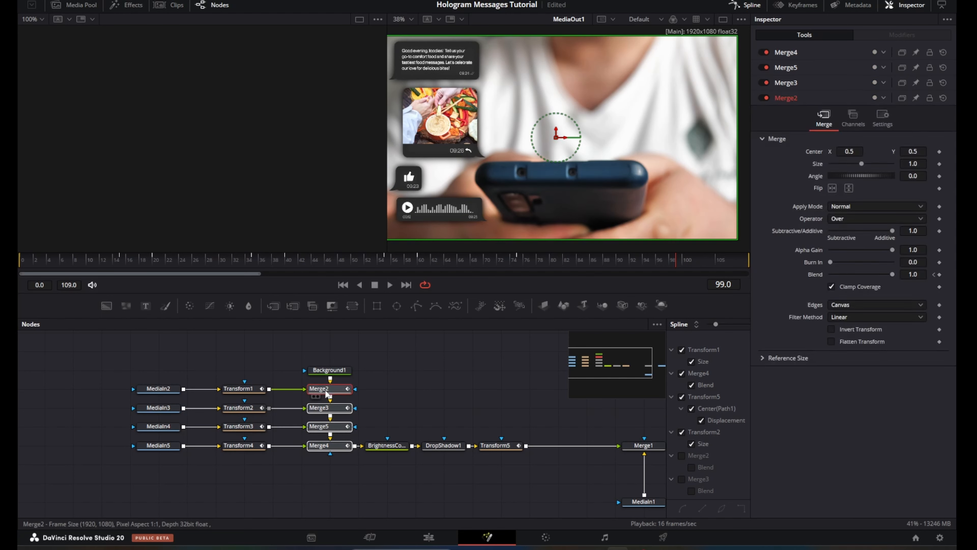
pyautogui.click(326, 410)
pyautogui.moveTo(340, 371); pyautogui.dragTo(343, 358)
pyautogui.click(343, 352)
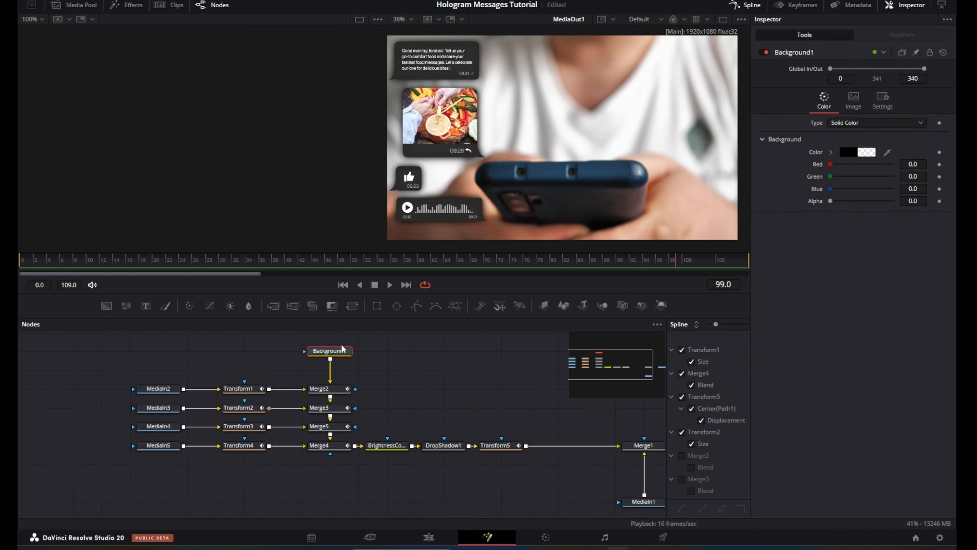
pyautogui.press('Delete')
pyautogui.moveTo(130, 367); pyautogui.dragTo(190, 446)
pyautogui.moveTo(241, 464); pyautogui.dragTo(153, 391)
pyautogui.click(286, 466)
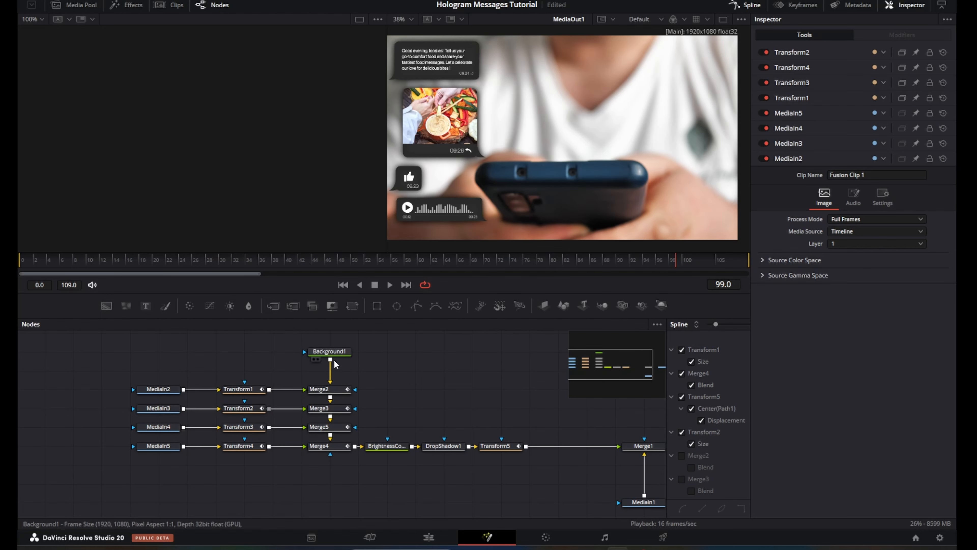
# Delete the transparent Background1 node and swap Merge2's background and foreground inputs so Transform1 feeds its background.
pyautogui.click(331, 352)
pyautogui.moveTo(830, 201)
pyautogui.mouseDown()
pyautogui.moveTo(880, 199)
pyautogui.moveTo(827, 199)
pyautogui.mouseUp()
pyautogui.press('Delete')
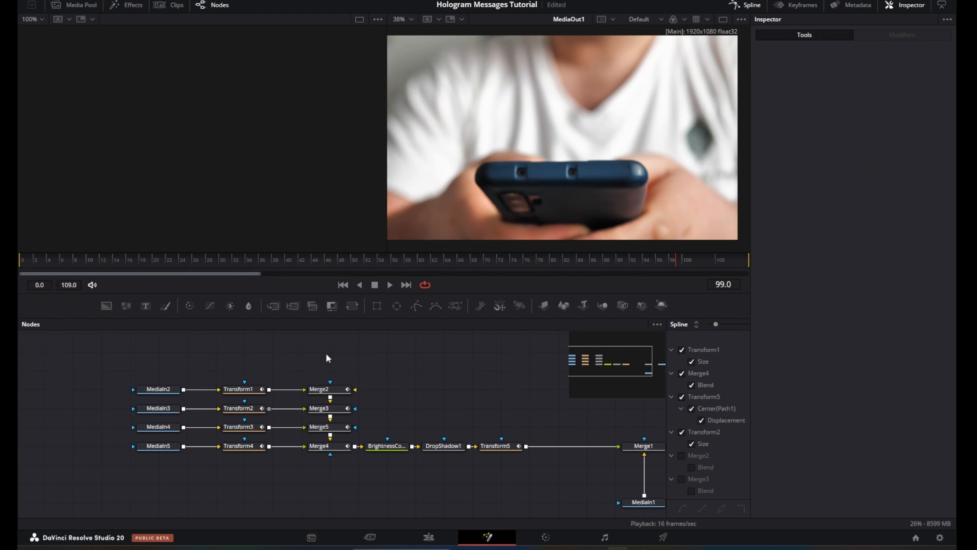
pyautogui.click(331, 390)
pyautogui.hotkey('ctrl', 't')
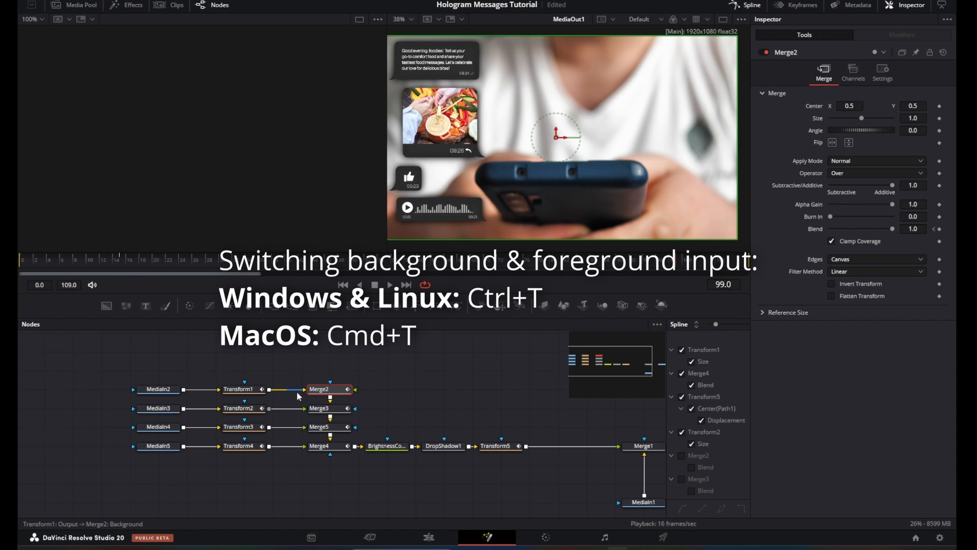
# Move Transform5 farther away from DropShadow1 in the node tree.
pyautogui.moveTo(314, 492); pyautogui.dragTo(93, 377)
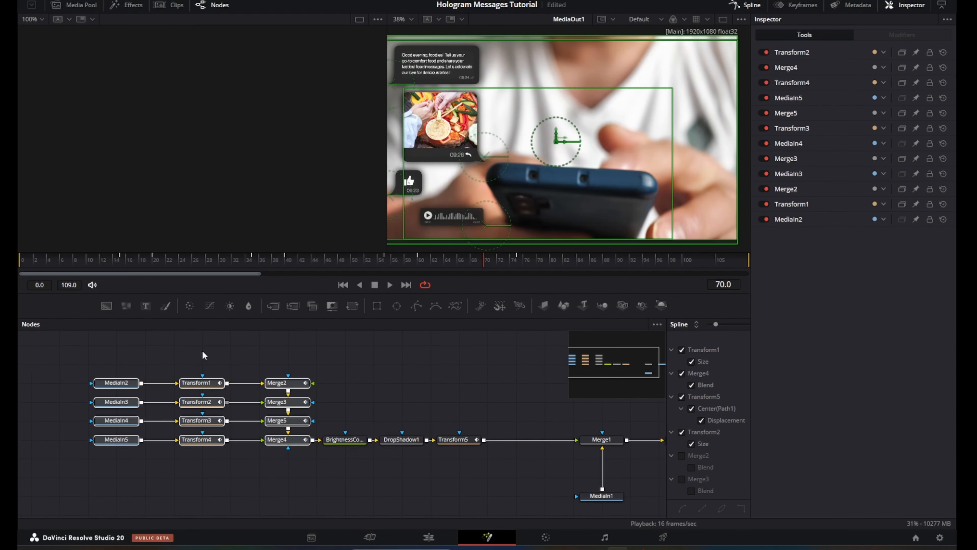
pyautogui.moveTo(326, 465); pyautogui.dragTo(416, 429)
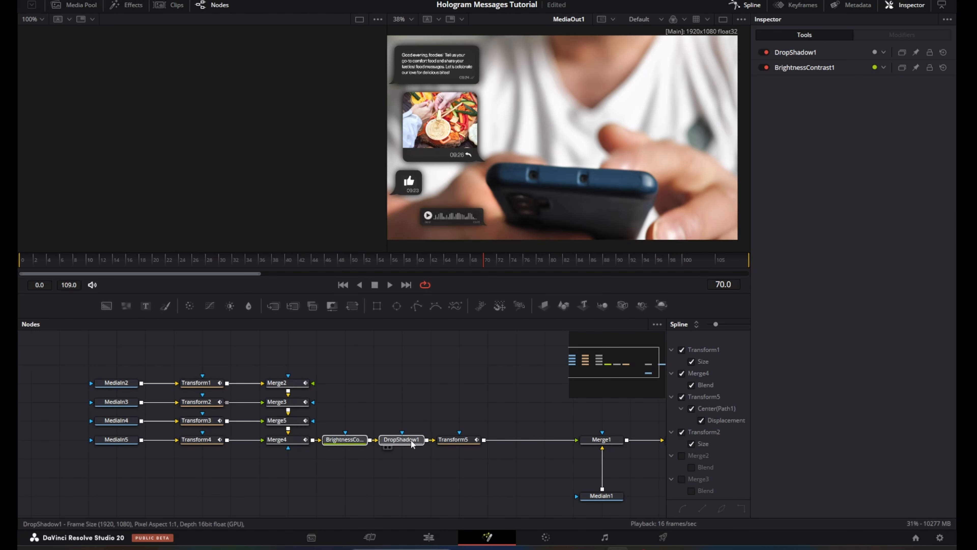
pyautogui.click(454, 440)
pyautogui.moveTo(454, 439)
pyautogui.mouseDown()
pyautogui.moveTo(483, 440)
pyautogui.moveTo(453, 451)
pyautogui.mouseUp()
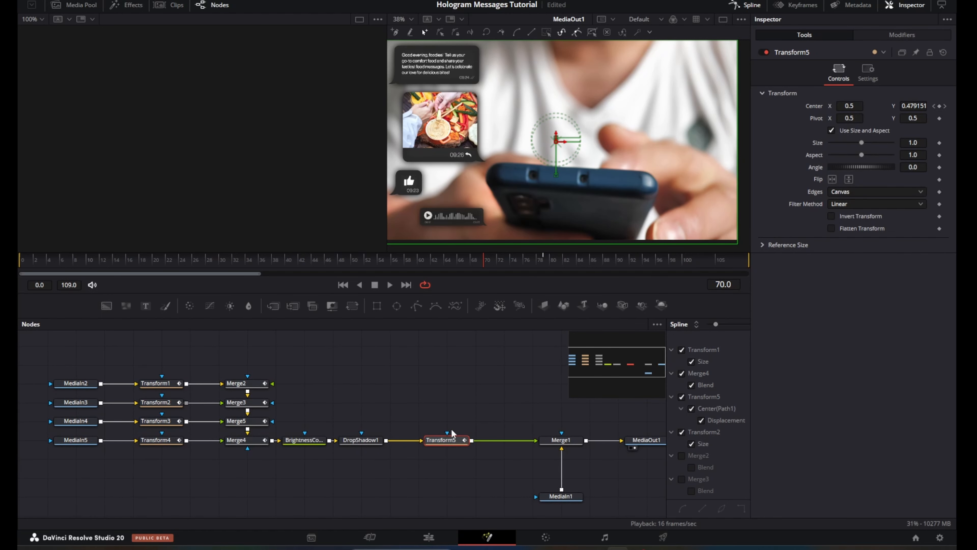
# Examine the node tree from the message branch through Transform5 to Merge1 and MediaIn1.
pyautogui.moveTo(397, 342); pyautogui.dragTo(58, 479)
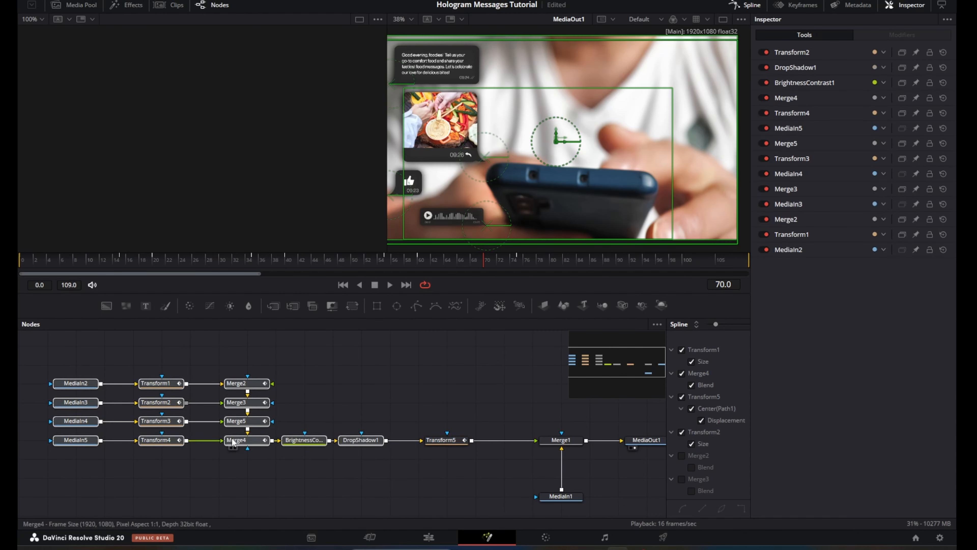
pyautogui.click(453, 441)
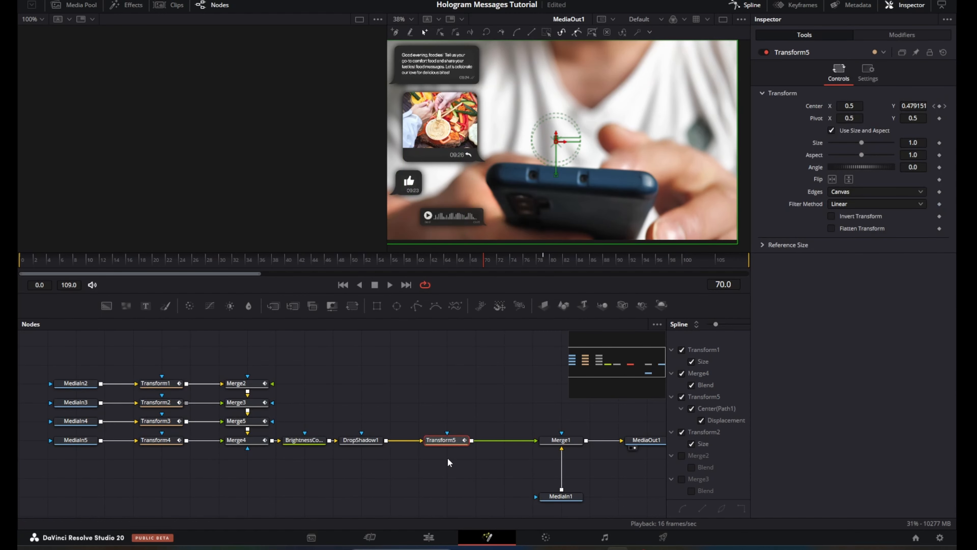
pyautogui.moveTo(25, 340)
pyautogui.mouseDown()
pyautogui.moveTo(319, 436)
pyautogui.moveTo(462, 471)
pyautogui.moveTo(101, 340)
pyautogui.moveTo(26, 334)
pyautogui.mouseUp()
pyautogui.moveTo(367, 398); pyautogui.dragTo(369, 373)
pyautogui.click(342, 466)
pyautogui.moveTo(25, 342); pyautogui.dragTo(470, 500)
pyautogui.click(468, 496)
pyautogui.moveTo(503, 402); pyautogui.dragTo(571, 509)
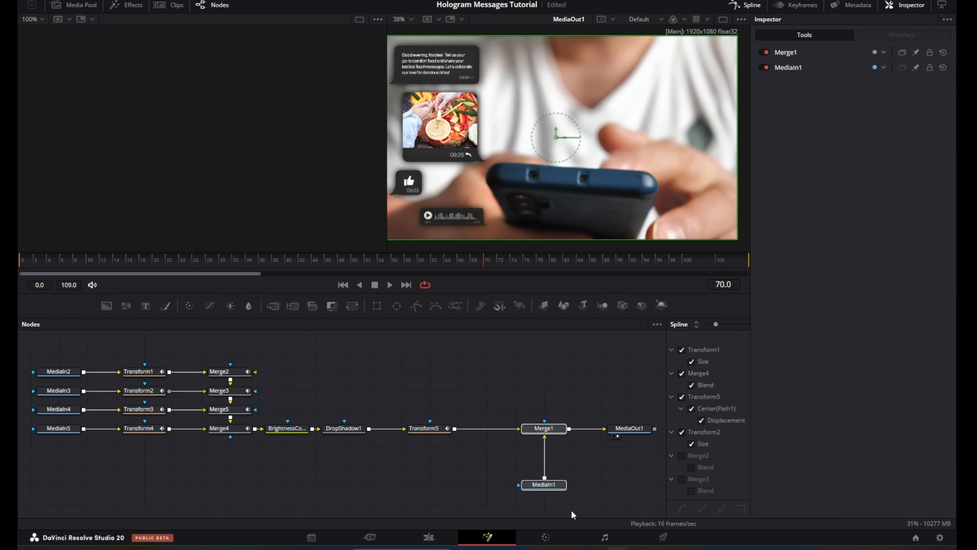
pyautogui.click(614, 487)
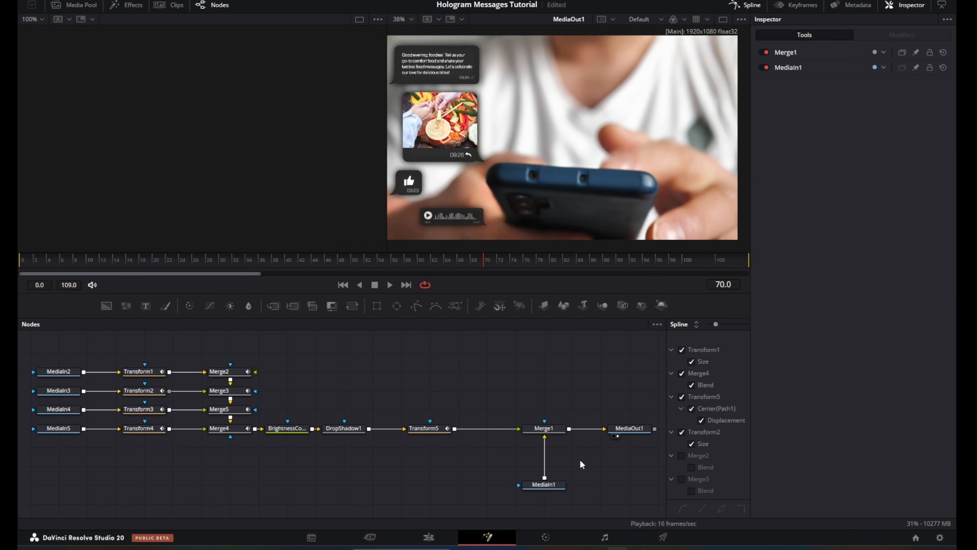